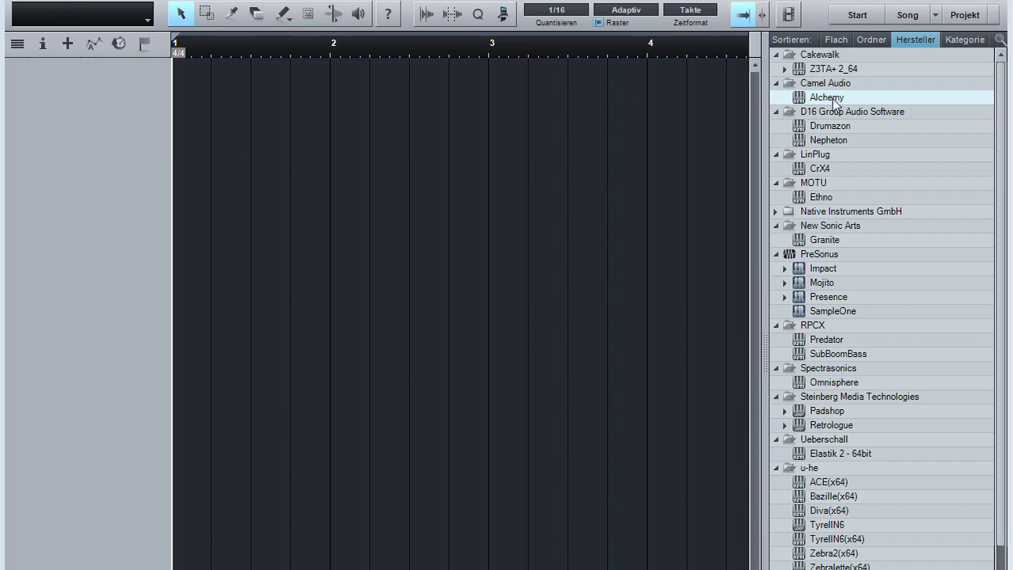
# Add the Alchemy instrument to the arrangement as a new track and show it in Simple view
pyautogui.moveTo(833, 100); pyautogui.dragTo(88, 112)
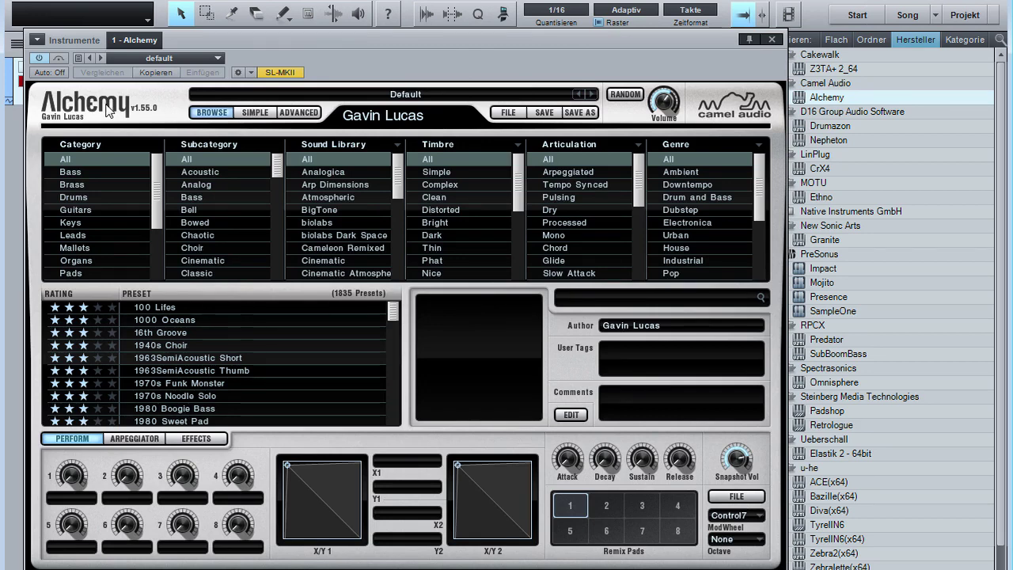
pyautogui.click(251, 116)
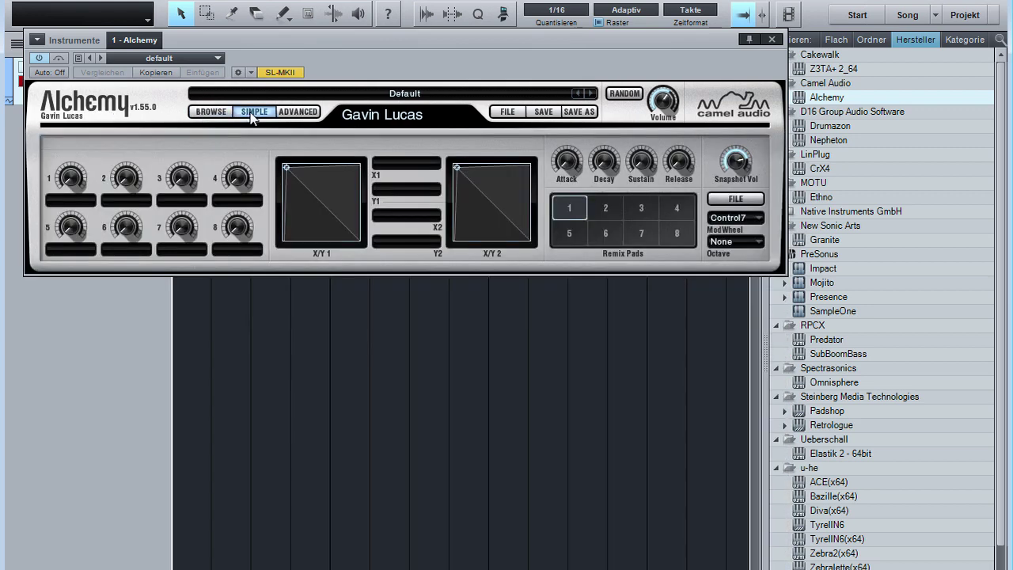
# Load the 100 Lifes pad preset from Alchemy's preset list
pyautogui.click(407, 95)
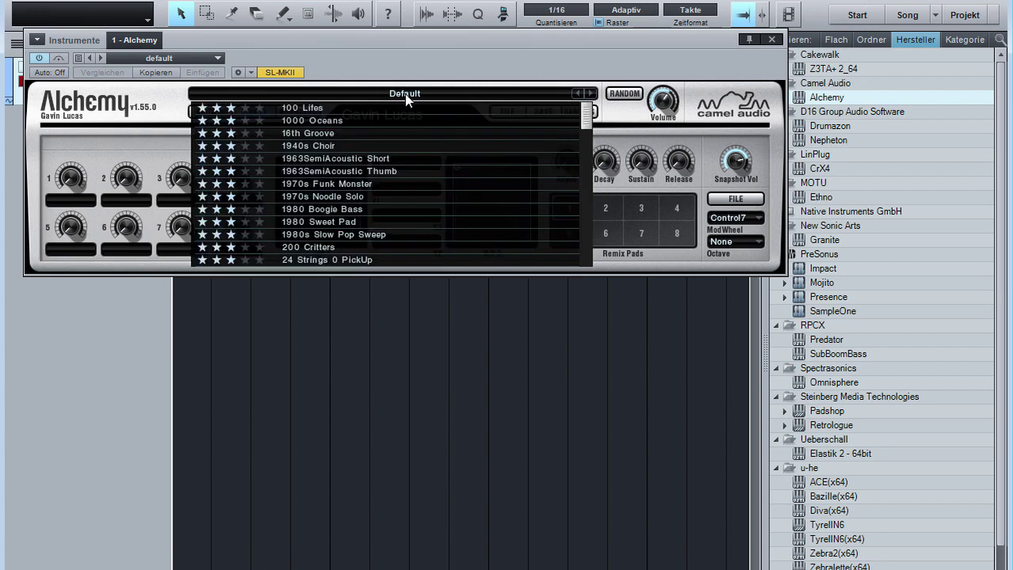
pyautogui.click(404, 94)
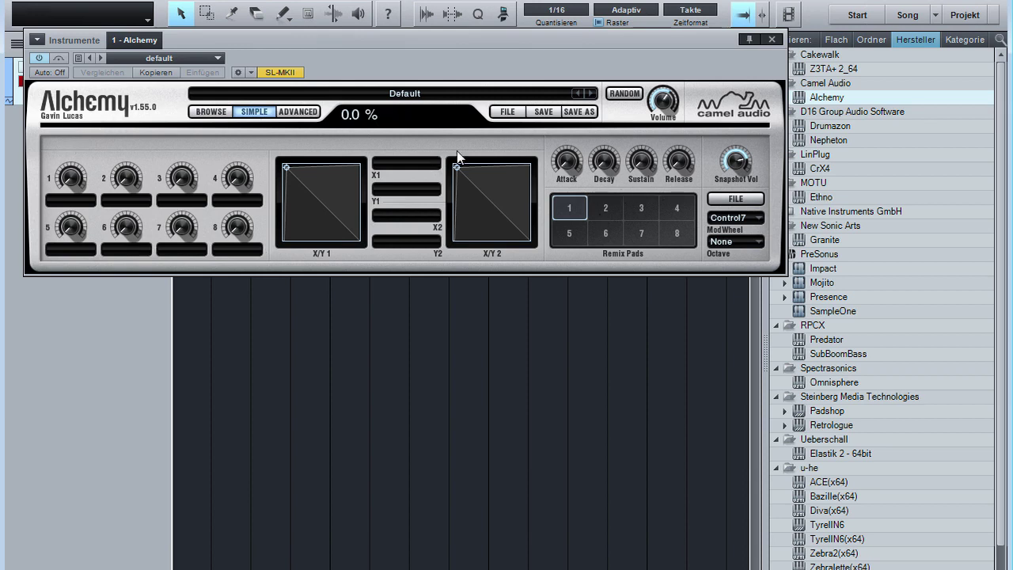
pyautogui.click(409, 99)
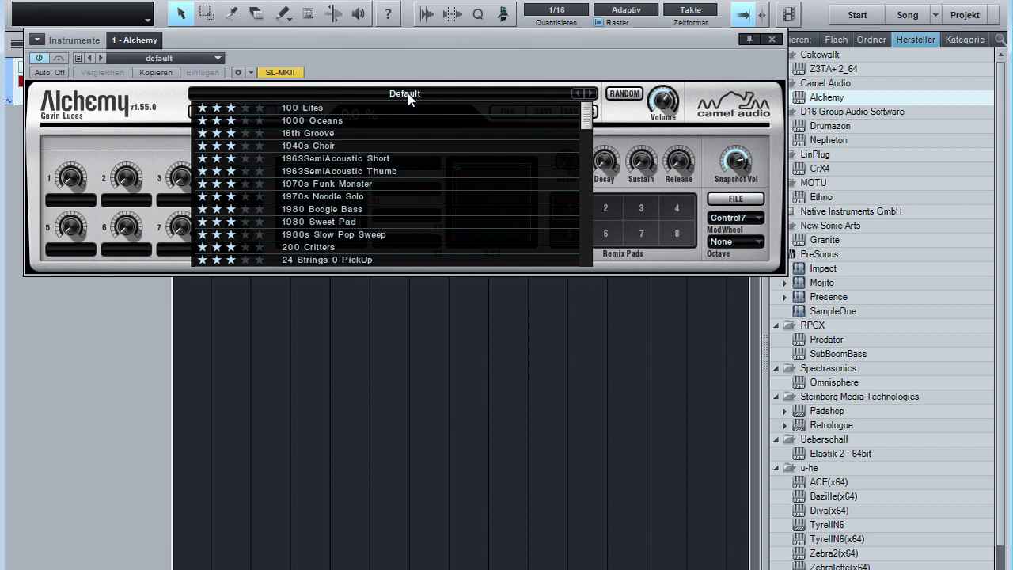
pyautogui.click(307, 109)
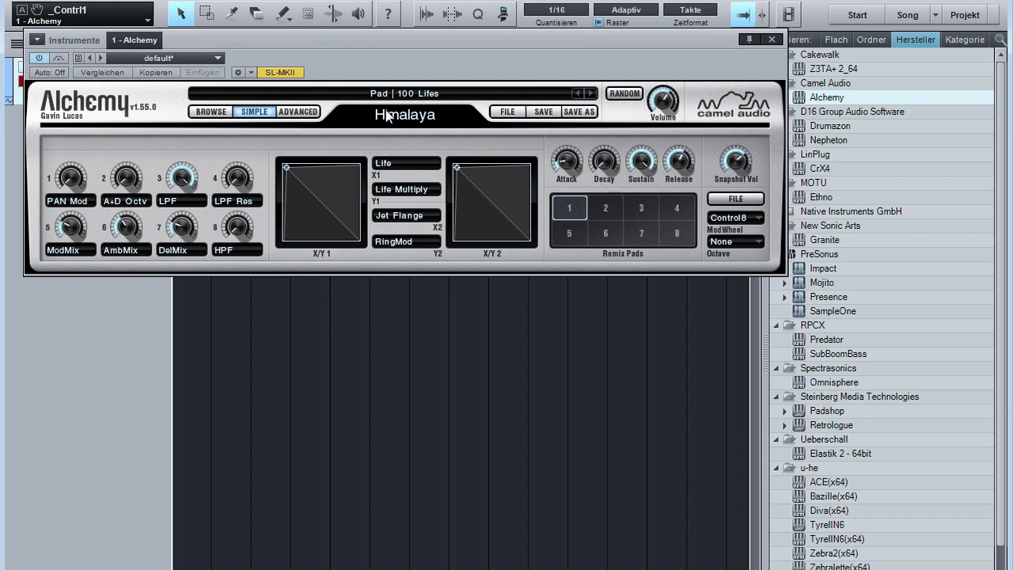
# Step forward through the presets to 1963SemiAcoustic Short and set Alchemy's master volume to -3.48 dB
pyautogui.click(591, 95)
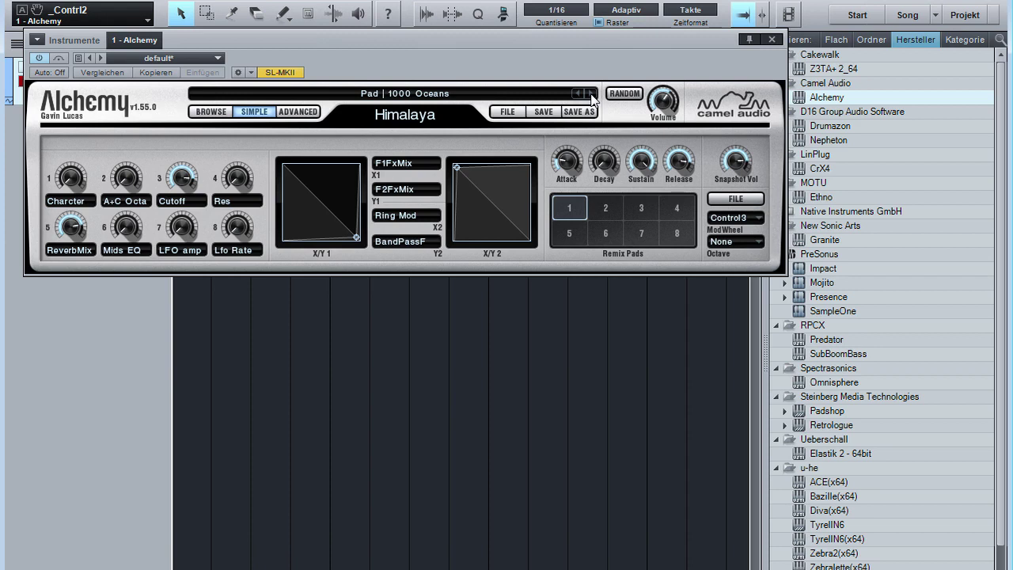
pyautogui.click(592, 95)
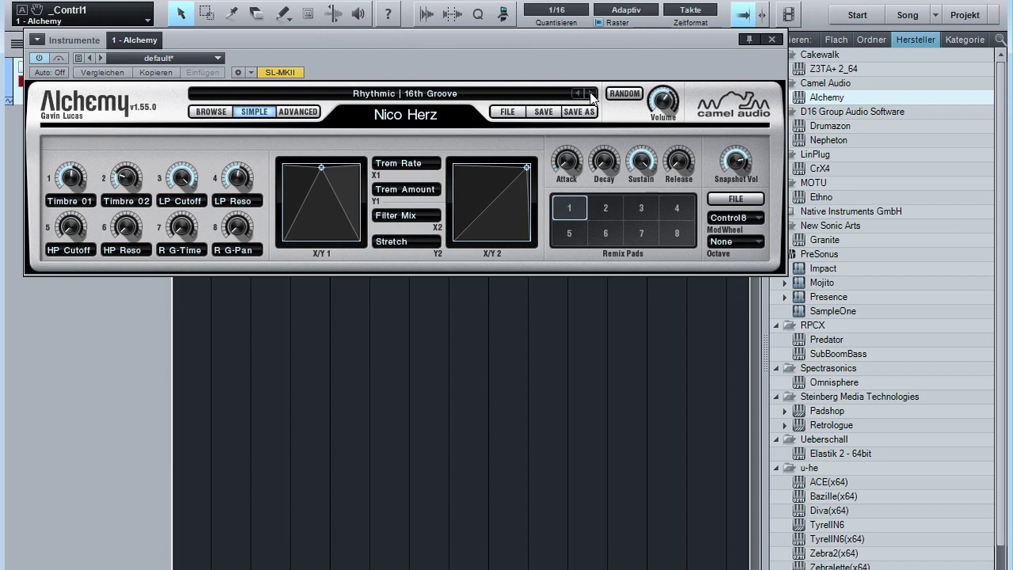
pyautogui.click(591, 94)
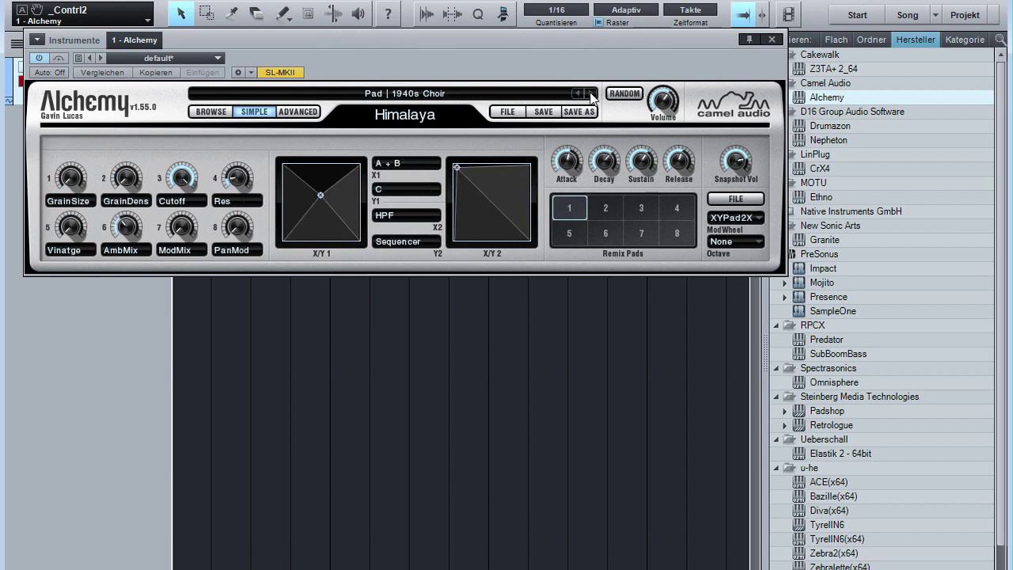
pyautogui.click(591, 94)
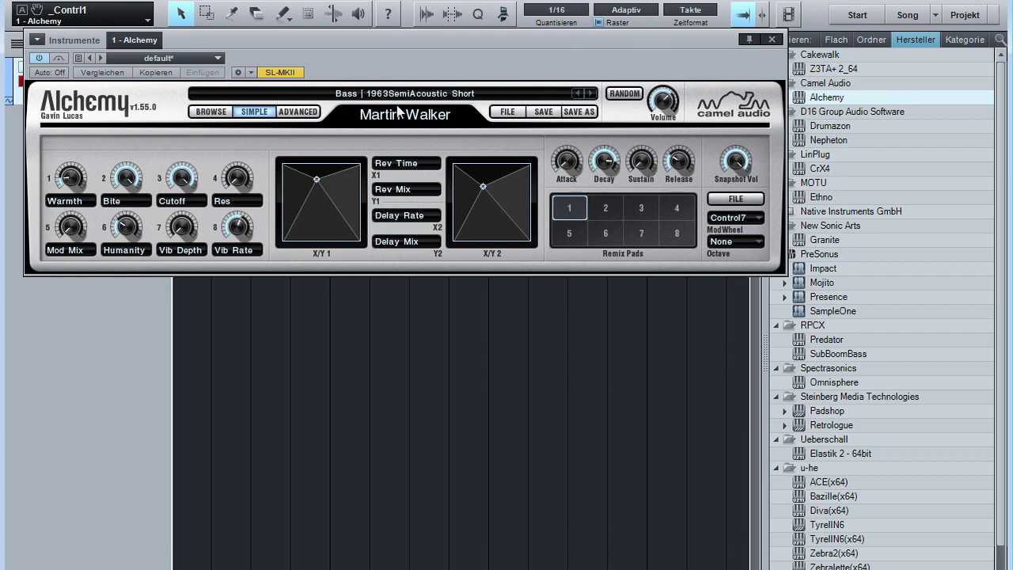
pyautogui.moveTo(658, 102)
pyautogui.moveTo(659, 102); pyautogui.dragTo(661, 76)
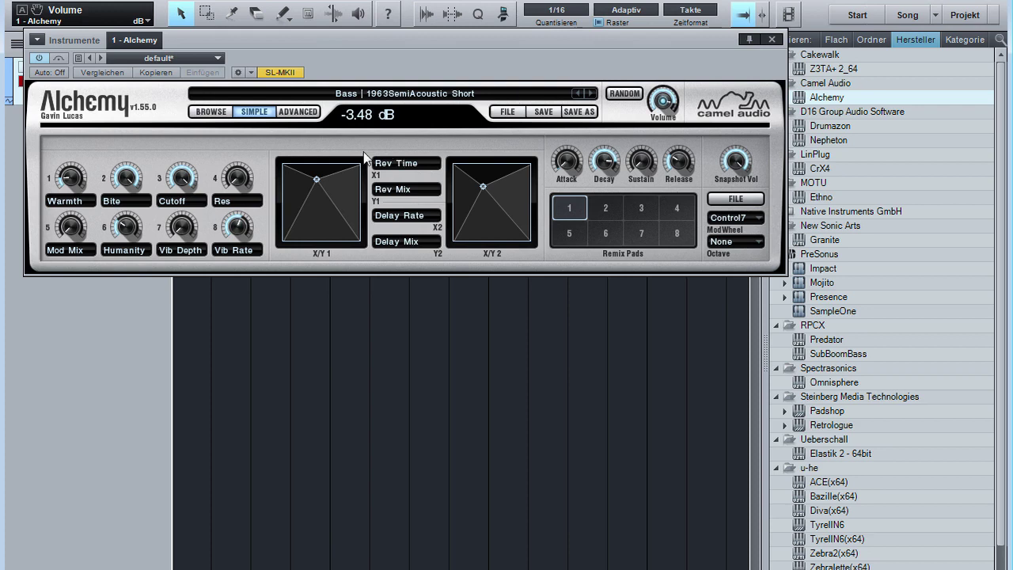
# Step back through the presets to 16th Groove and raise Alchemy's master volume
pyautogui.click(577, 94)
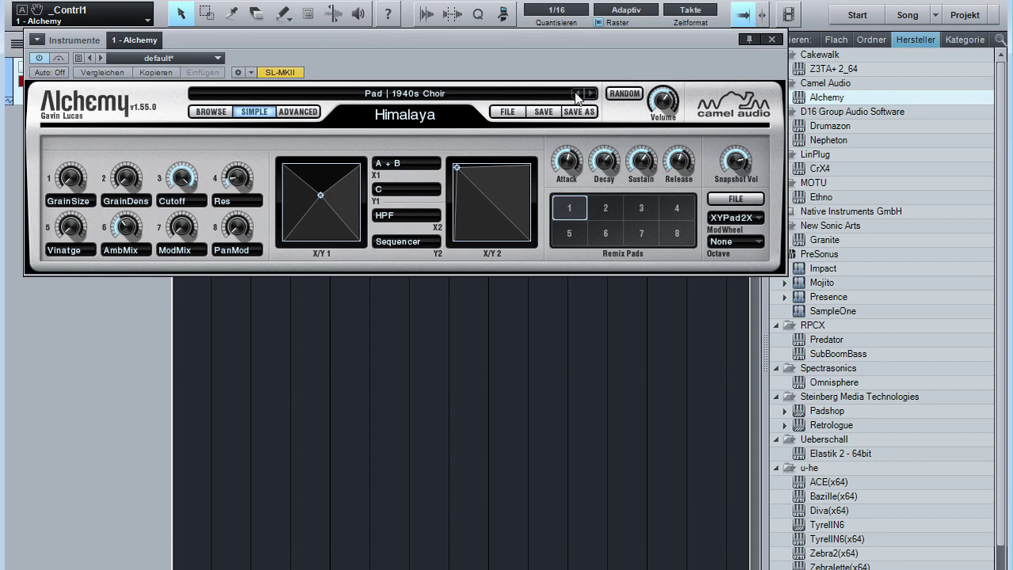
pyautogui.click(577, 93)
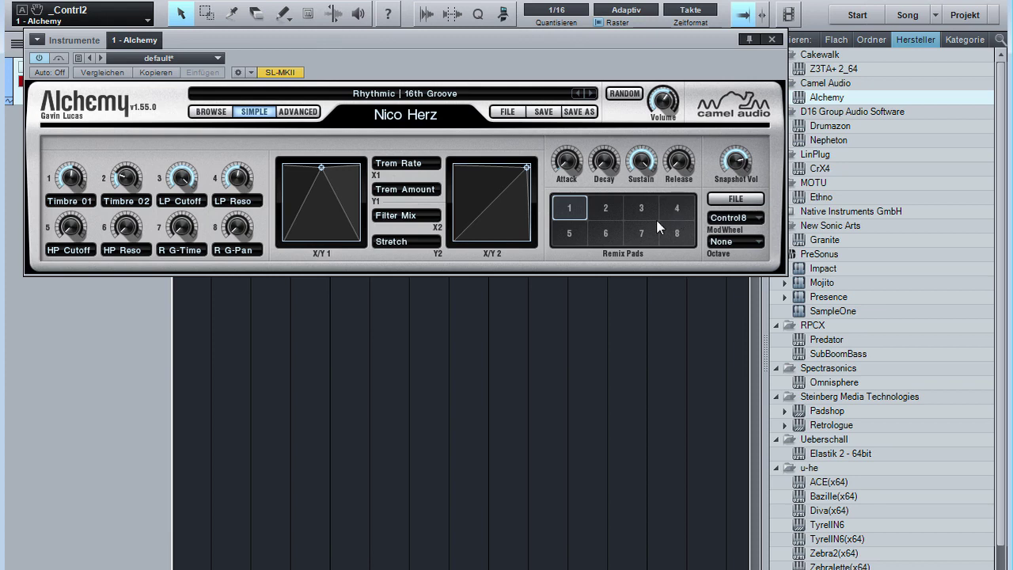
pyautogui.moveTo(667, 117)
pyautogui.moveTo(667, 117); pyautogui.dragTo(667, 79)
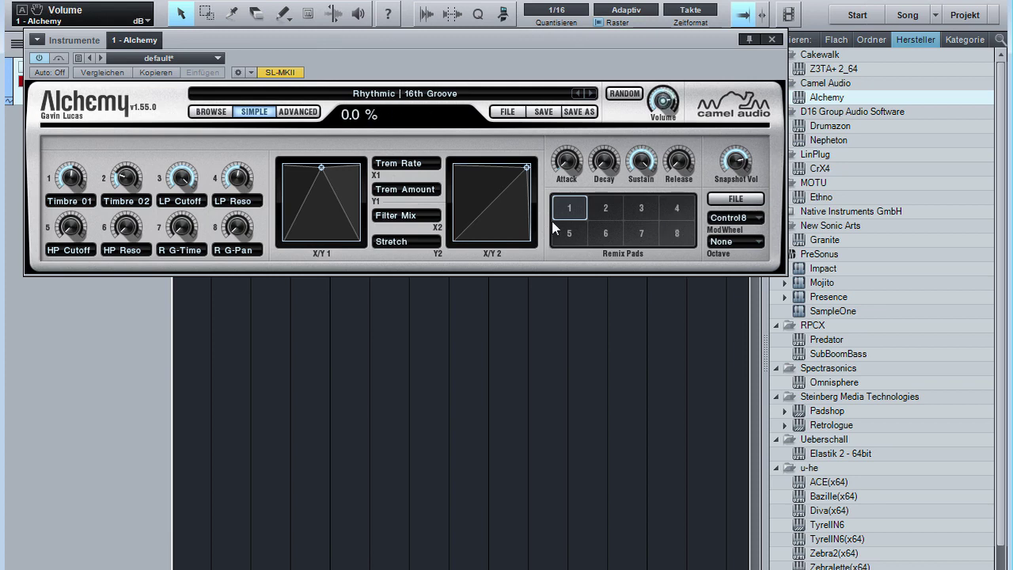
# Morph the 16th Groove preset to remix pads 5 and 4, and return the selector to pad 1
pyautogui.click(569, 207)
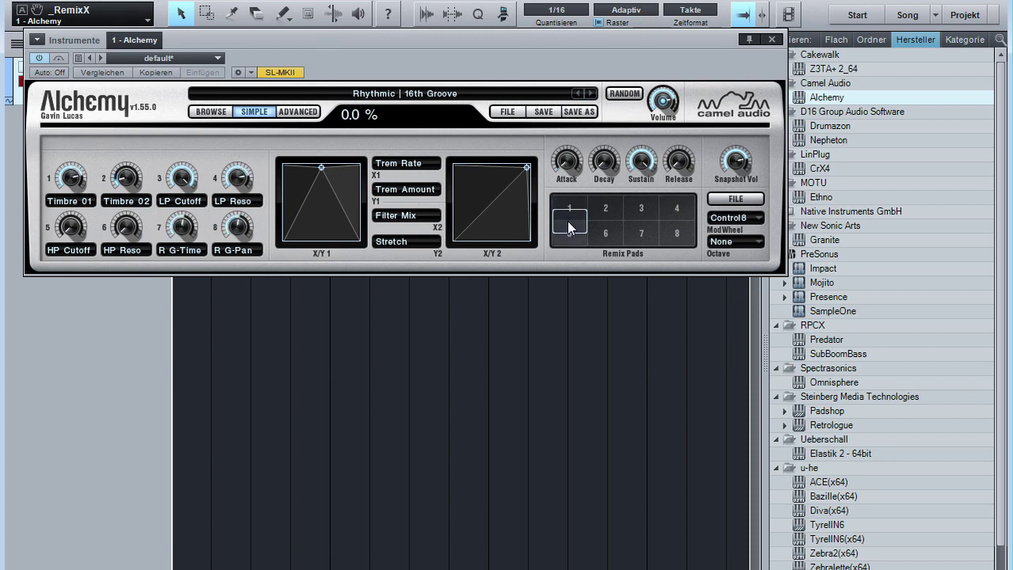
pyautogui.moveTo(569, 204); pyautogui.dragTo(555, 262)
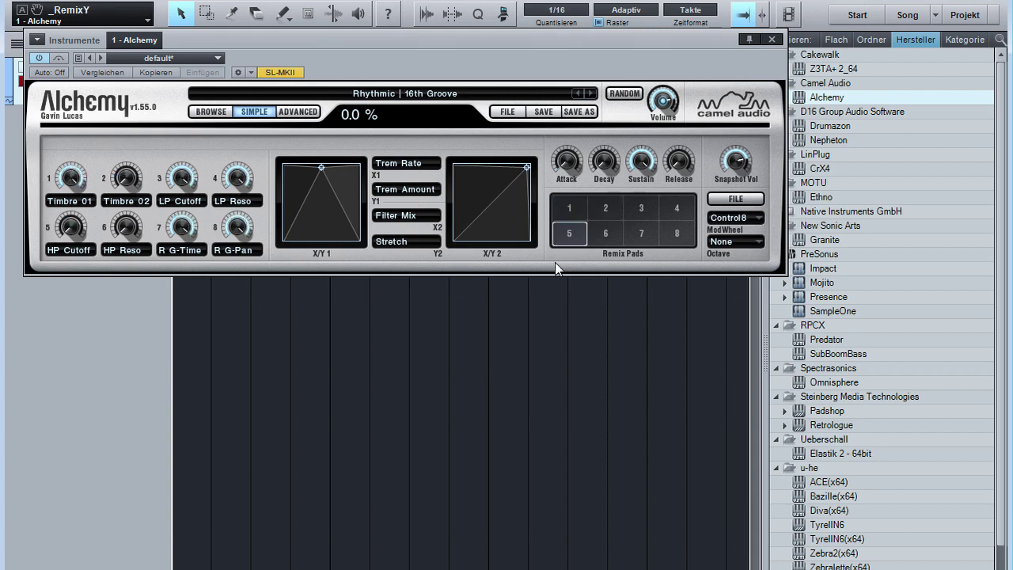
pyautogui.moveTo(550, 182)
pyautogui.mouseDown()
pyautogui.moveTo(609, 208)
pyautogui.moveTo(551, 184)
pyautogui.moveTo(589, 184)
pyautogui.moveTo(589, 197)
pyautogui.moveTo(547, 184)
pyautogui.moveTo(677, 207)
pyautogui.mouseUp()
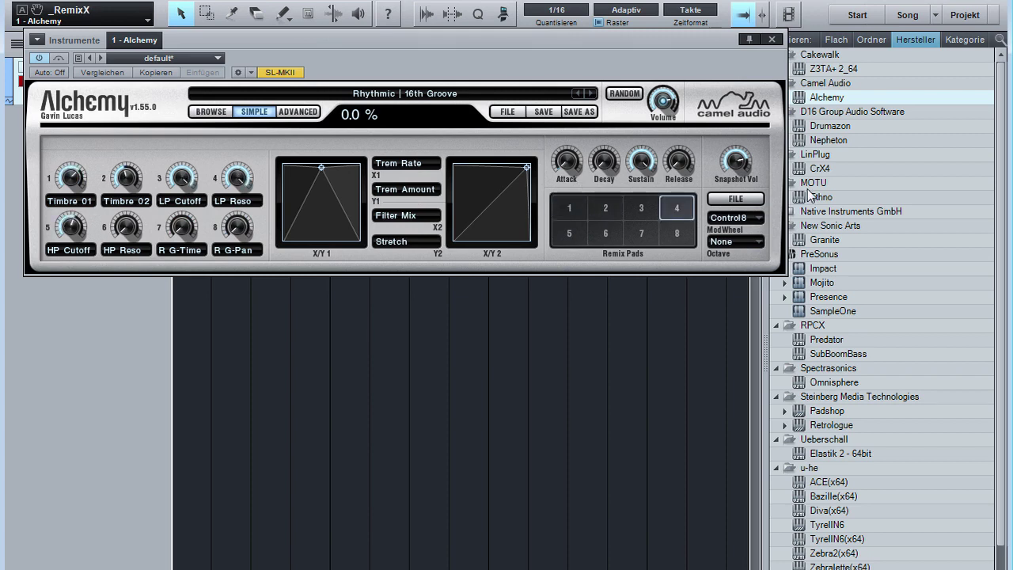
pyautogui.click(569, 207)
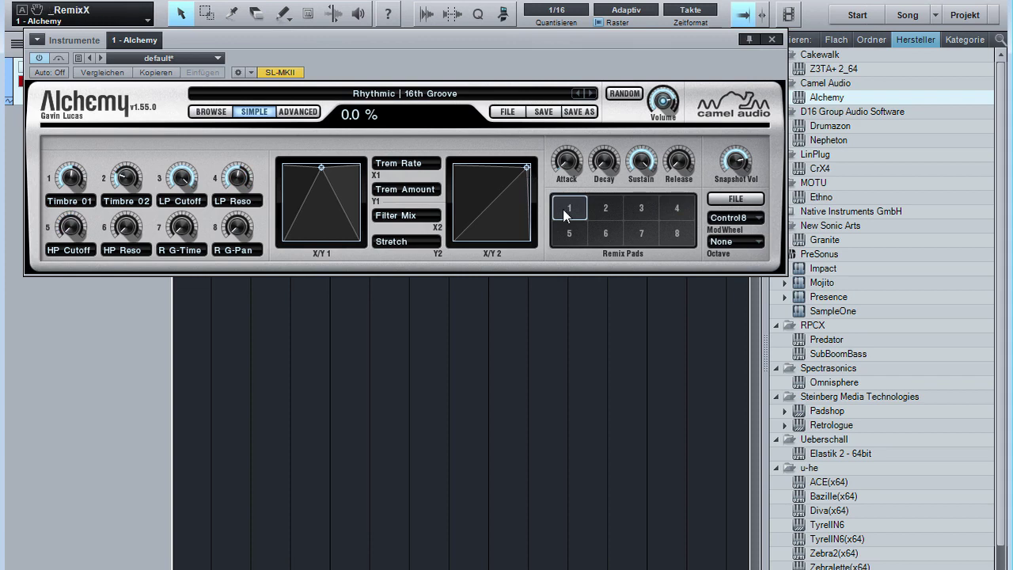
# Try blending the 16th Groove sound through remix pads 6 and 3, returning the selector to pad 1 each time
pyautogui.moveTo(576, 212); pyautogui.dragTo(616, 233)
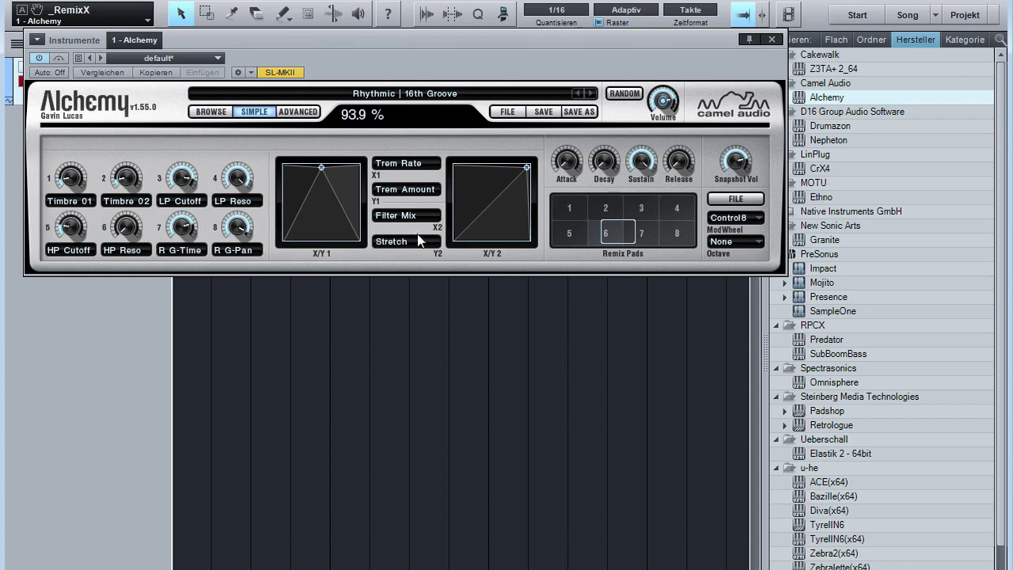
pyautogui.moveTo(606, 226); pyautogui.dragTo(552, 208)
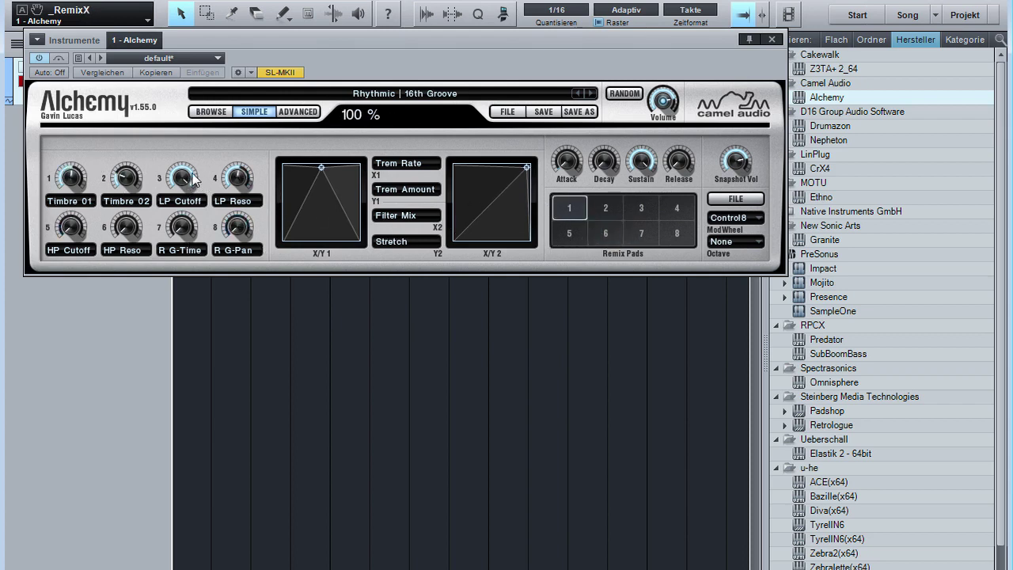
pyautogui.moveTo(194, 179)
pyautogui.mouseDown()
pyautogui.moveTo(201, 301)
pyautogui.moveTo(181, 174)
pyautogui.mouseUp()
pyautogui.click(599, 215)
pyautogui.click(641, 215)
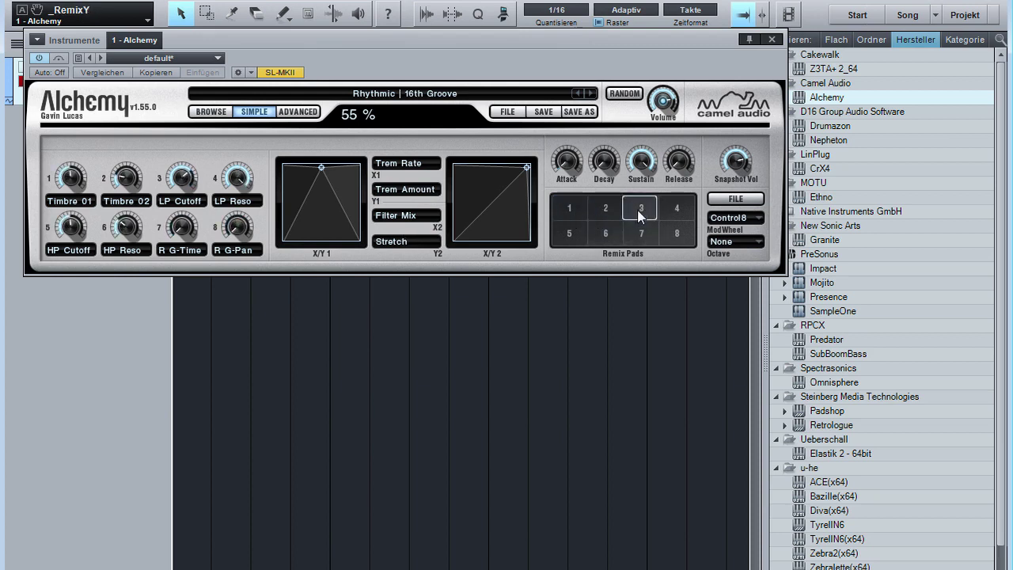
pyautogui.moveTo(641, 215); pyautogui.dragTo(470, 211)
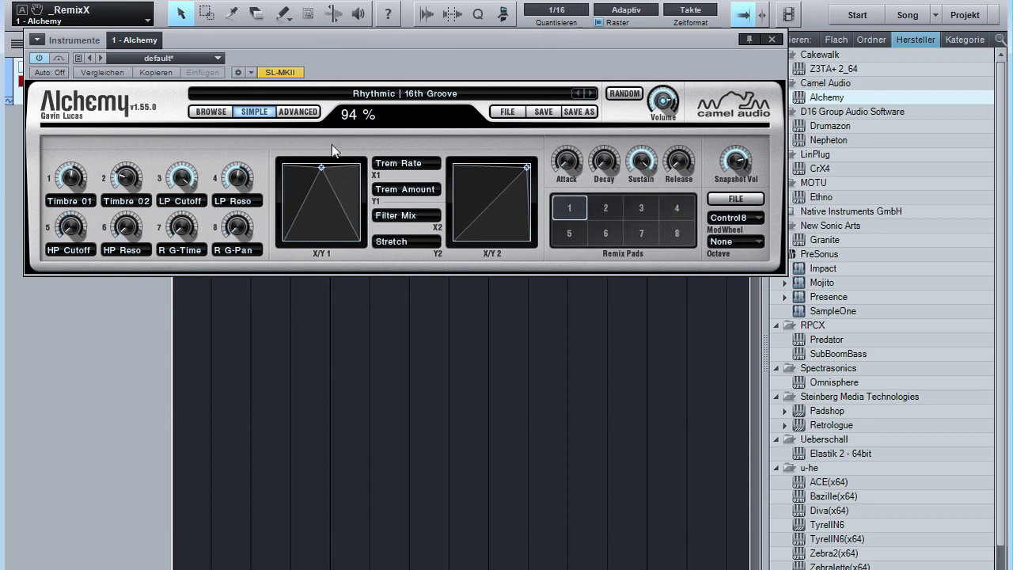
# In Browse view, filter the presets to Pads in the Atmospheric sound library and load Beautiful Godless Universe
pyautogui.click(210, 112)
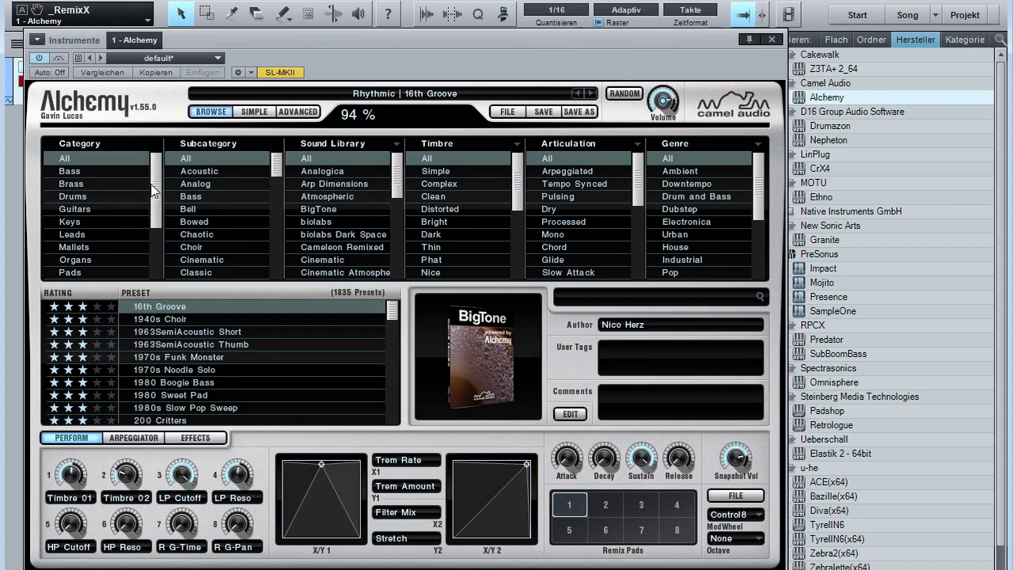
pyautogui.scroll(-2, 155, 194)
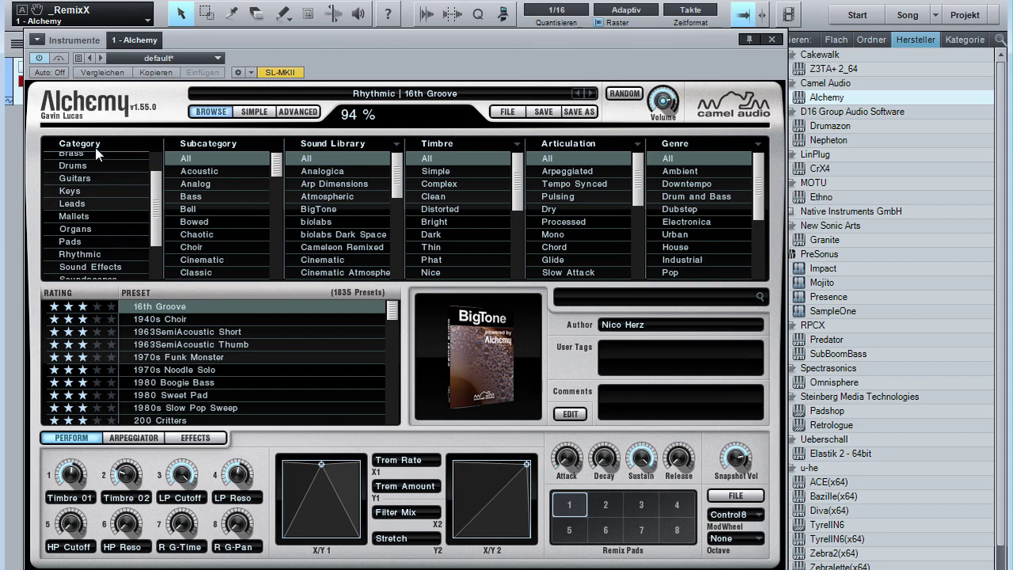
pyautogui.click(84, 242)
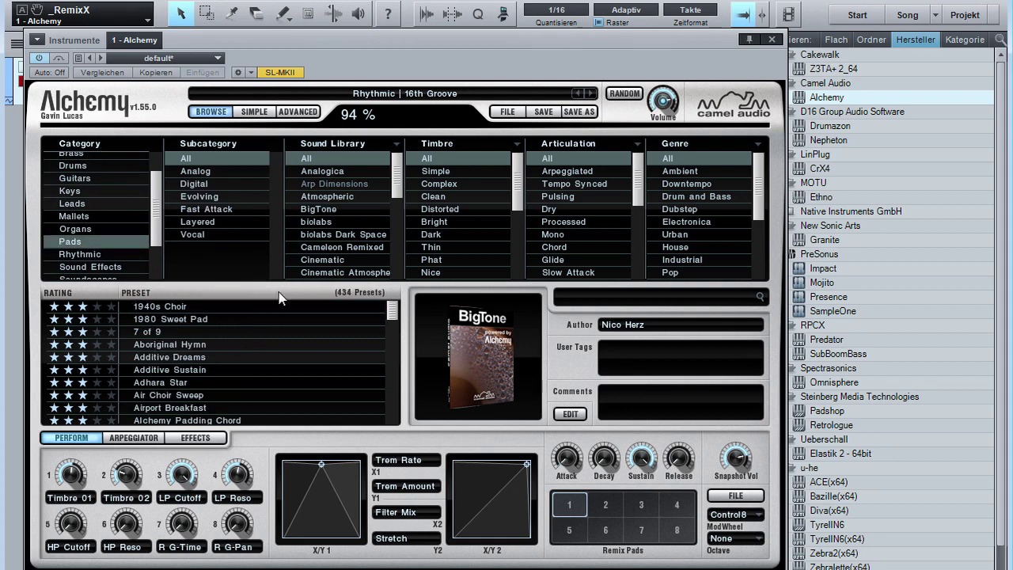
pyautogui.click(336, 198)
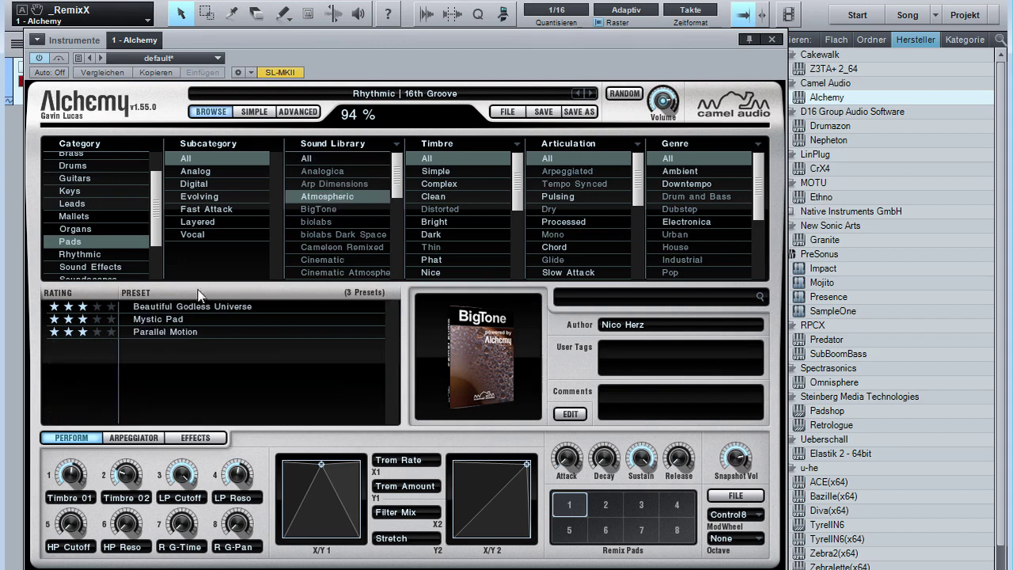
pyautogui.click(187, 308)
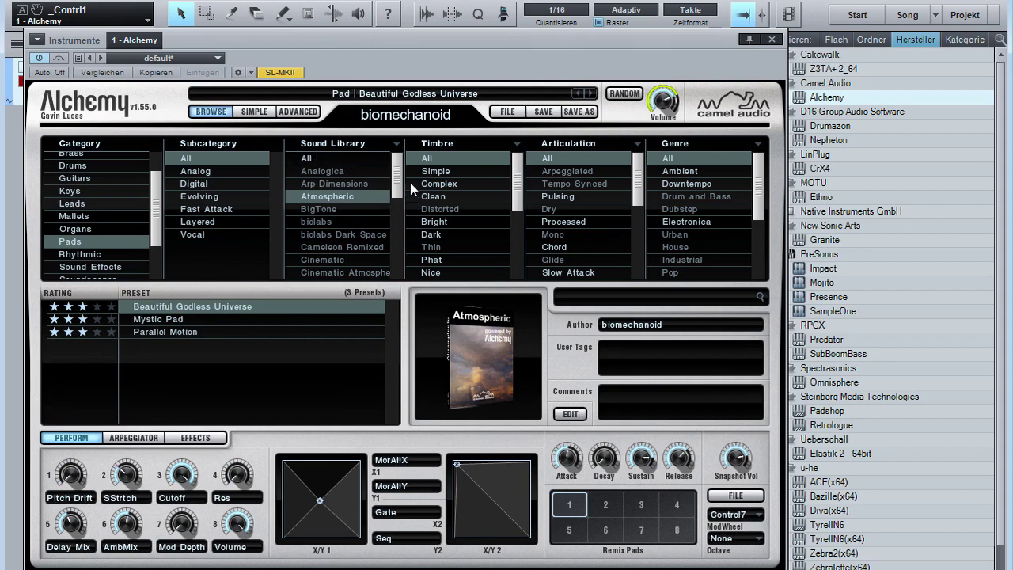
# Load the BIGTONE preset from the BigTone sound library and morph it to remix pad 7
pyautogui.moveTo(396, 176); pyautogui.dragTo(397, 185)
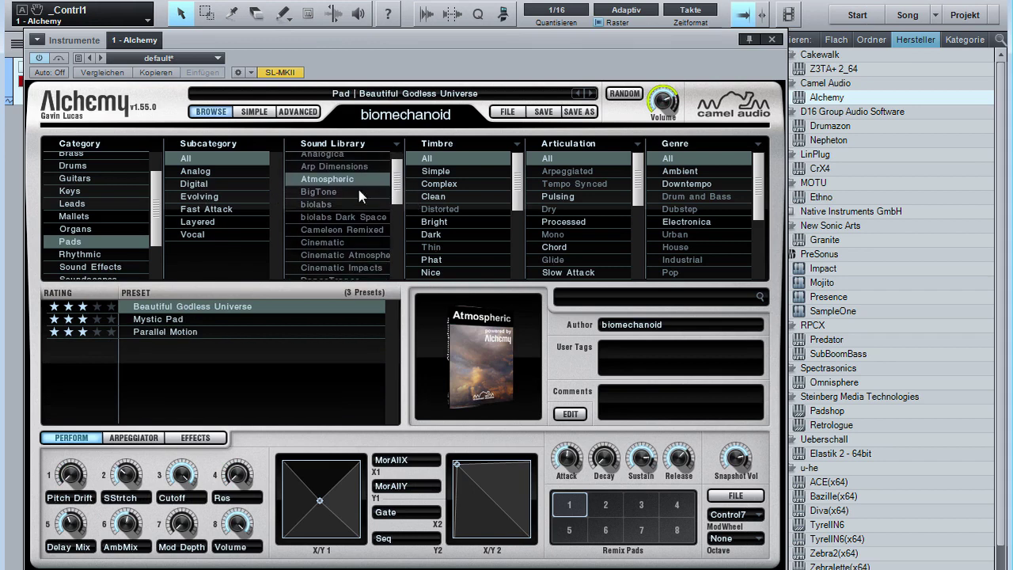
pyautogui.click(336, 193)
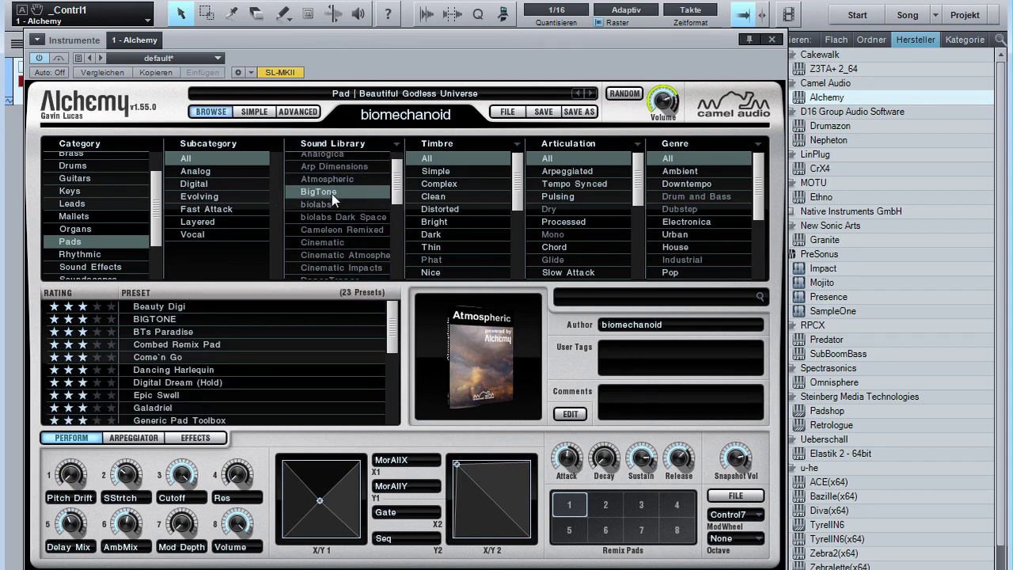
pyautogui.click(172, 320)
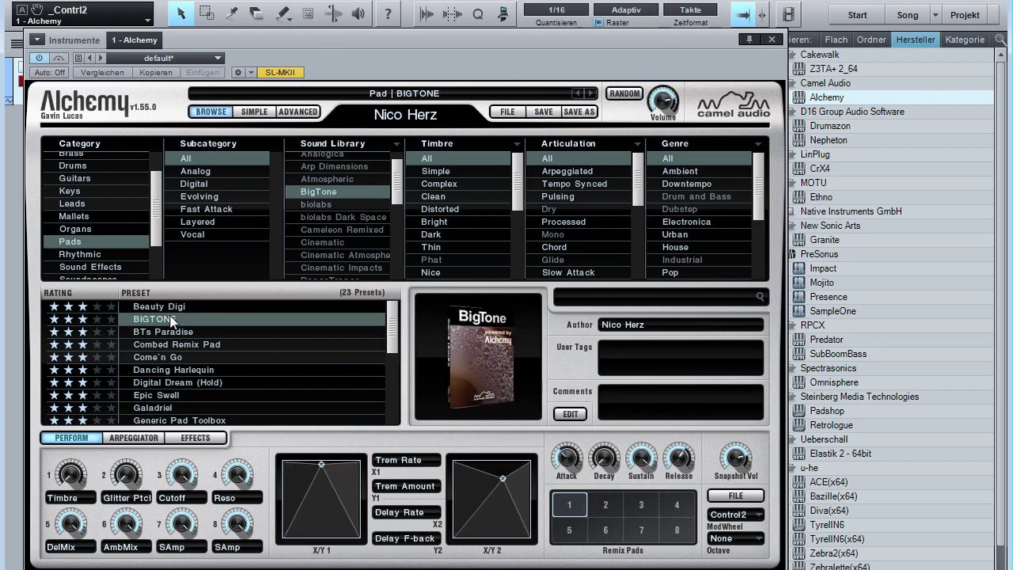
pyautogui.scroll(2, 663, 101)
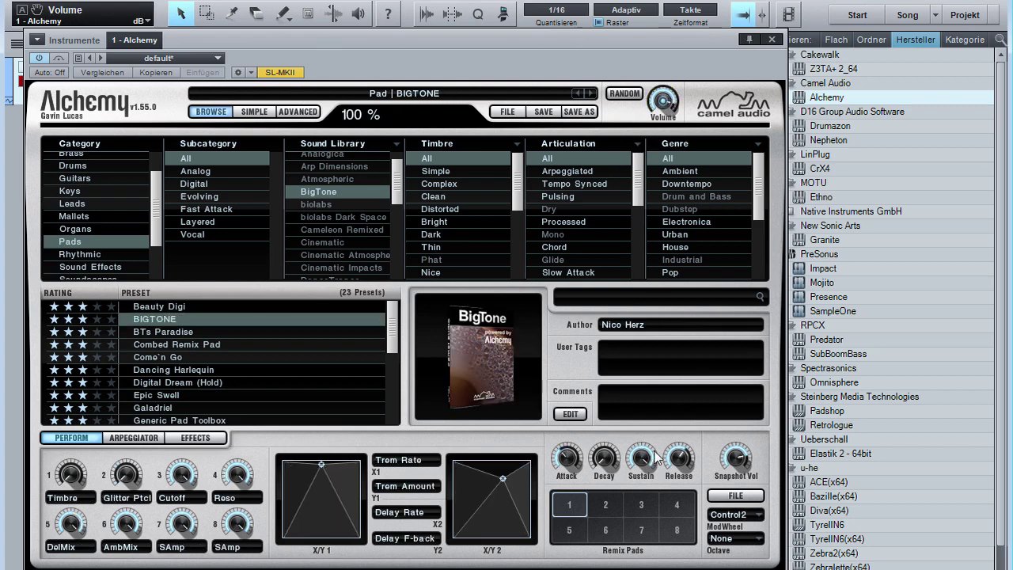
pyautogui.moveTo(572, 506); pyautogui.dragTo(640, 544)
# Load the Blue Room preset from the Cinematic sound library and morph it to remix pad 3
pyautogui.click(335, 242)
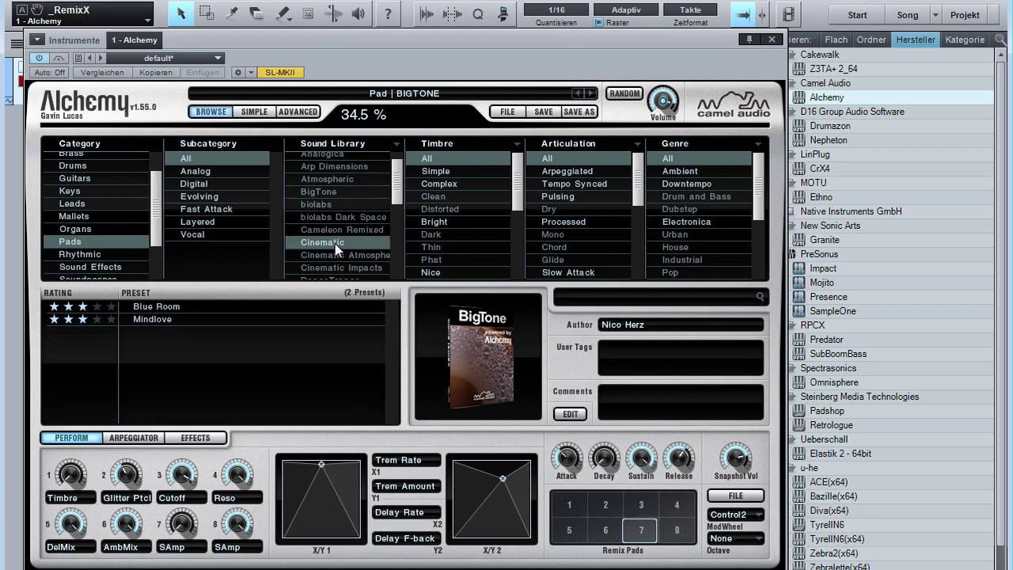
pyautogui.click(157, 308)
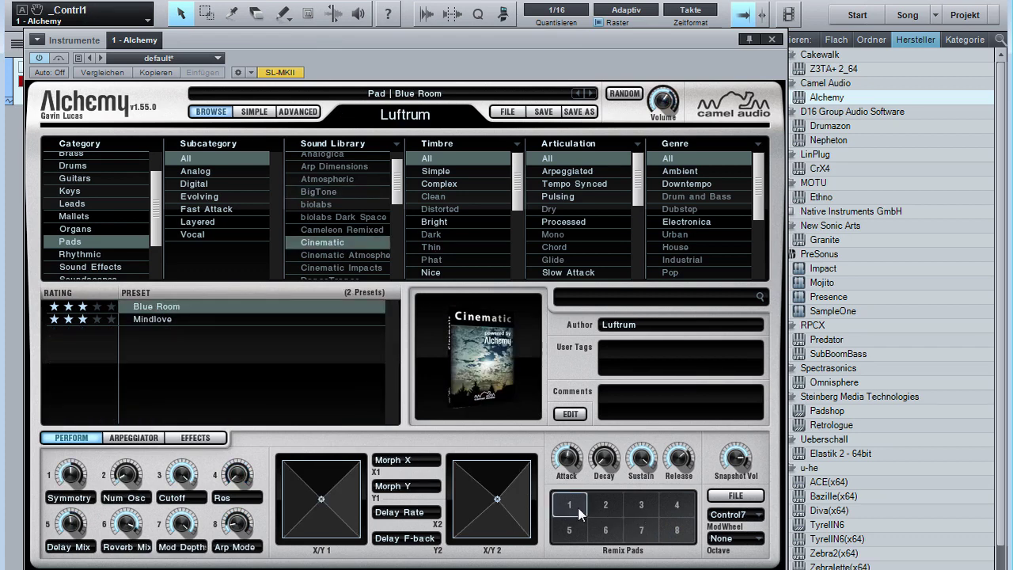
pyautogui.moveTo(571, 507); pyautogui.dragTo(642, 499)
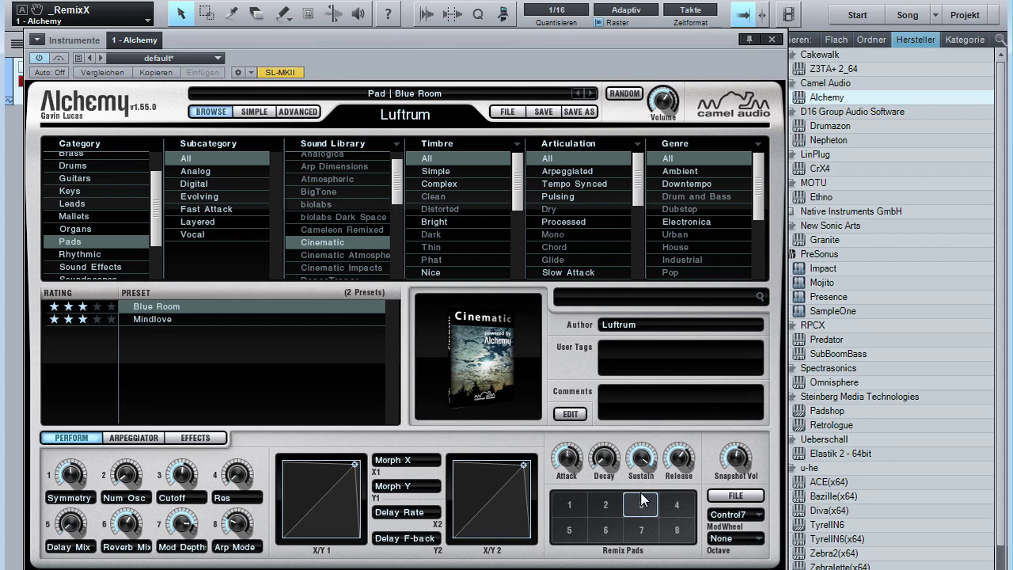
pyautogui.moveTo(643, 498); pyautogui.dragTo(624, 496)
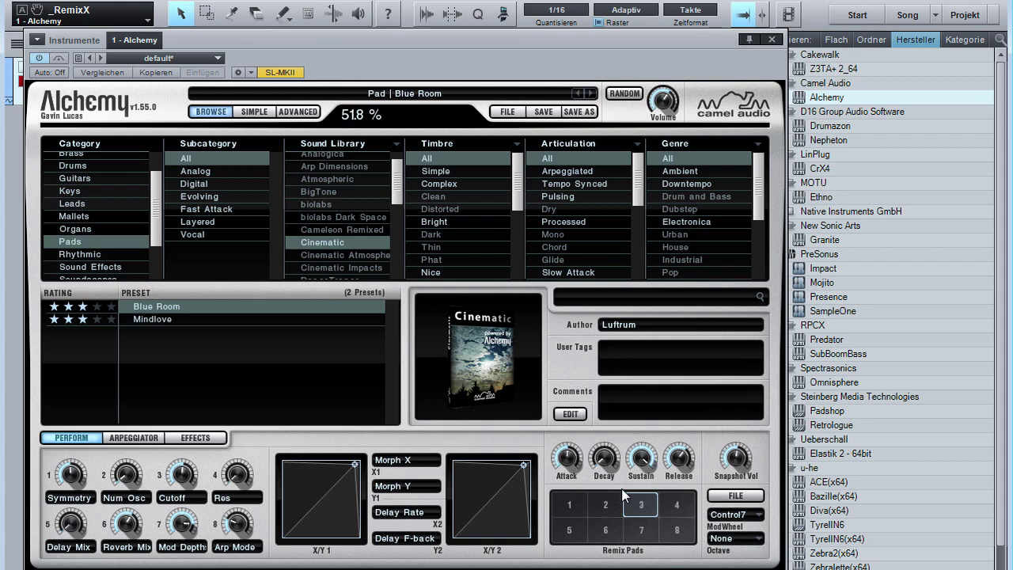
# Clear the Pads and Cinematic filters by setting both the Category and the Sound Library back to All
pyautogui.moveTo(624, 496); pyautogui.dragTo(597, 510)
pyautogui.moveTo(397, 180); pyautogui.dragTo(396, 164)
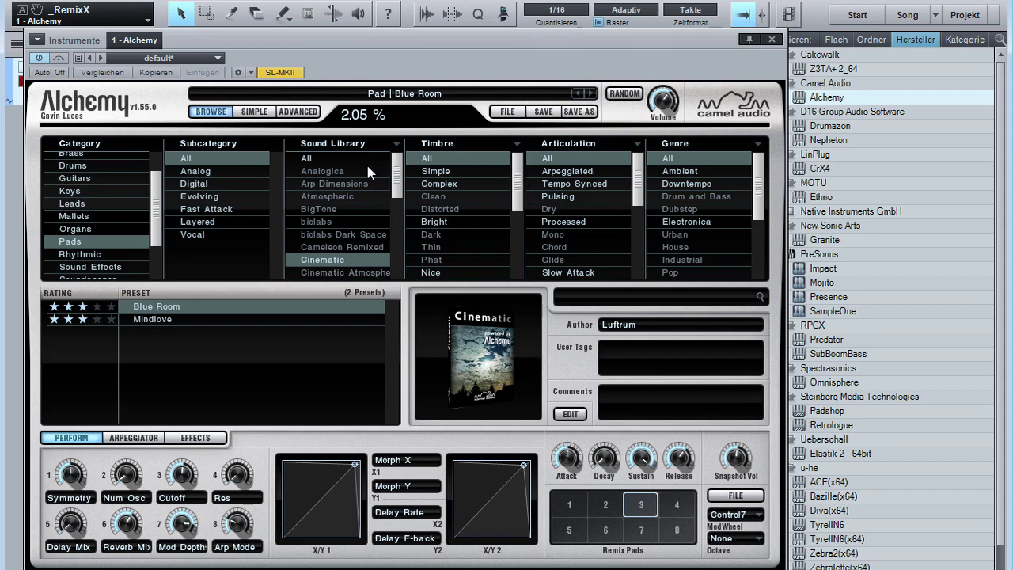
pyautogui.moveTo(397, 166); pyautogui.dragTo(396, 194)
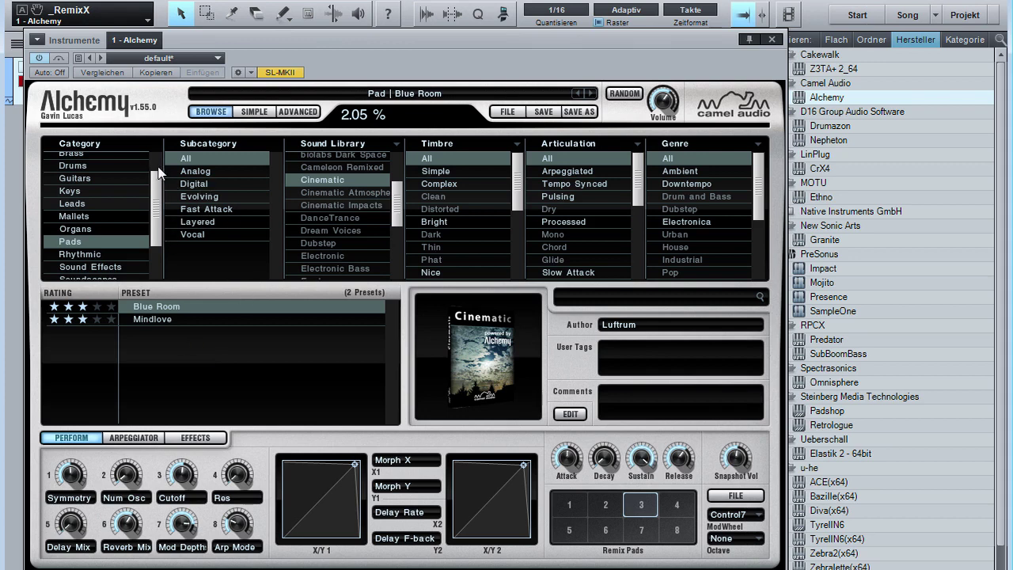
pyautogui.scroll(3, 158, 172)
pyautogui.click(71, 158)
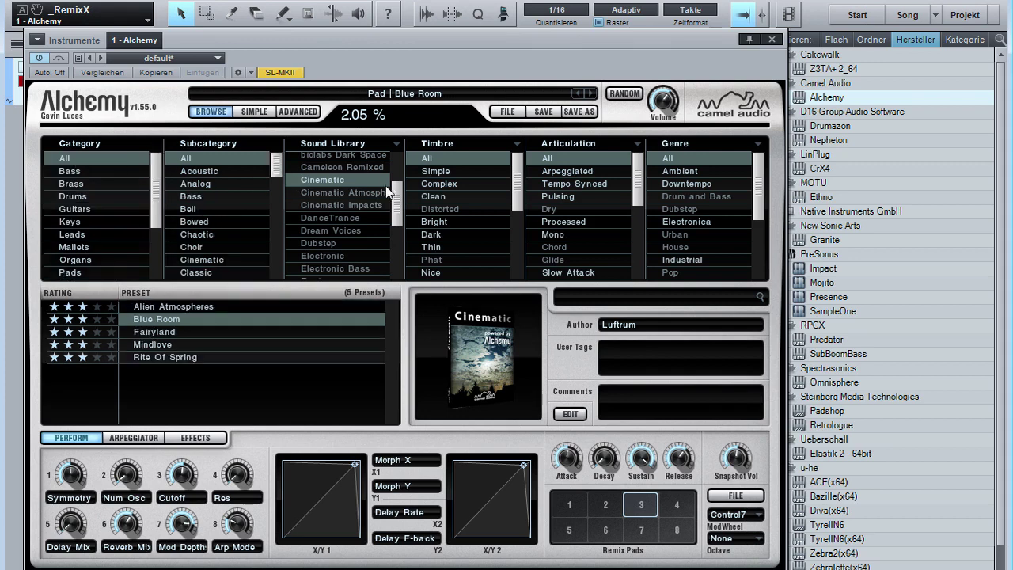
pyautogui.moveTo(400, 198)
pyautogui.mouseDown()
pyautogui.moveTo(398, 164)
pyautogui.moveTo(403, 200)
pyautogui.mouseUp()
pyautogui.click(313, 158)
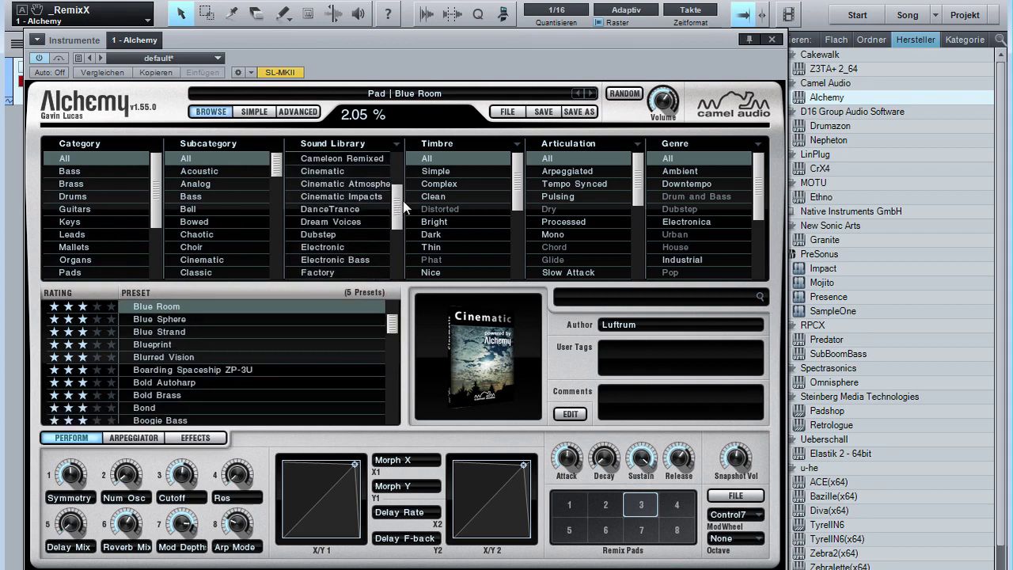
# Load the Stolen Beauty preset from the Dream Voices sound library and try morphing it towards remix pad 3 and back to pad 1 at a lower volume
pyautogui.click(357, 223)
pyautogui.click(168, 357)
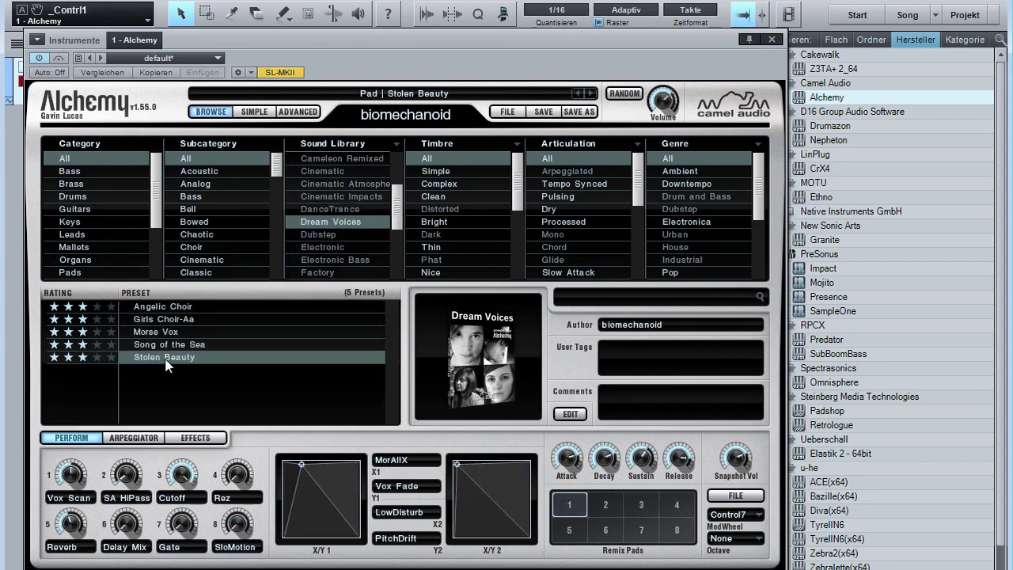
pyautogui.moveTo(571, 508); pyautogui.dragTo(626, 505)
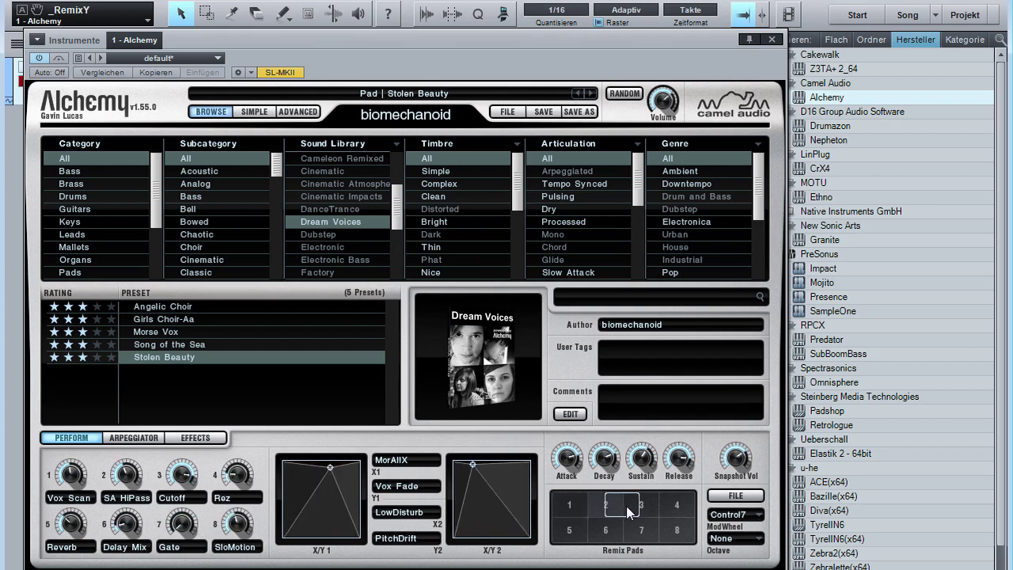
pyautogui.moveTo(666, 95); pyautogui.dragTo(668, 122)
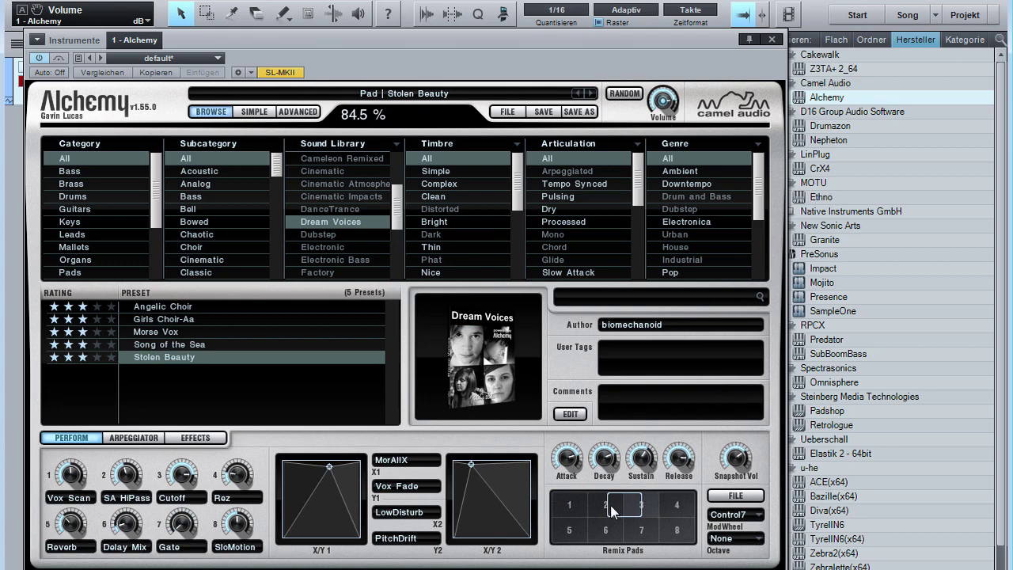
pyautogui.moveTo(633, 510); pyautogui.dragTo(578, 503)
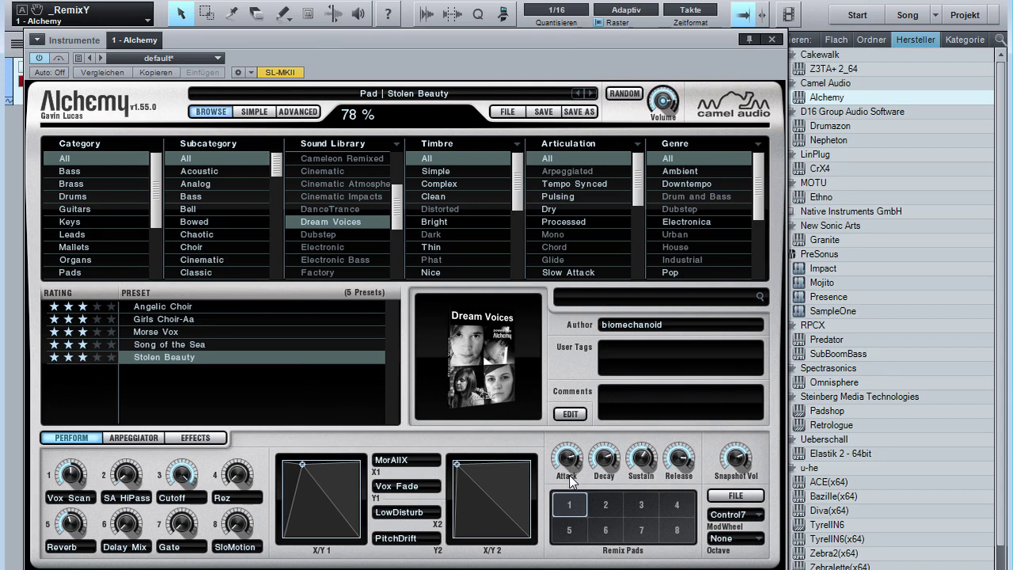
# Set Stolen Beauty's Attack to 9% and copy the setting to all remix snapshots
pyautogui.moveTo(571, 462); pyautogui.dragTo(583, 569)
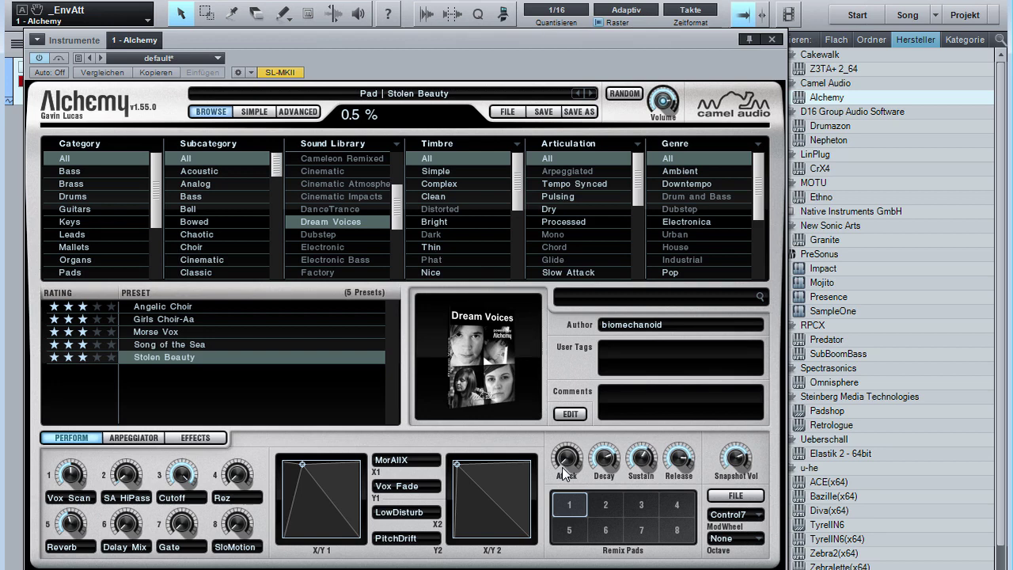
pyautogui.click(571, 507)
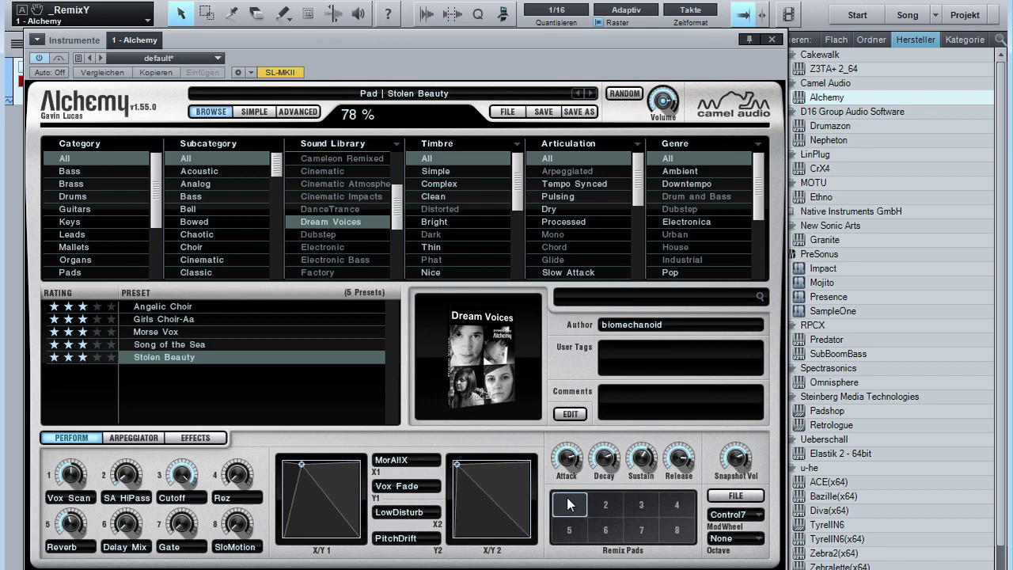
pyautogui.moveTo(568, 459); pyautogui.dragTo(583, 568)
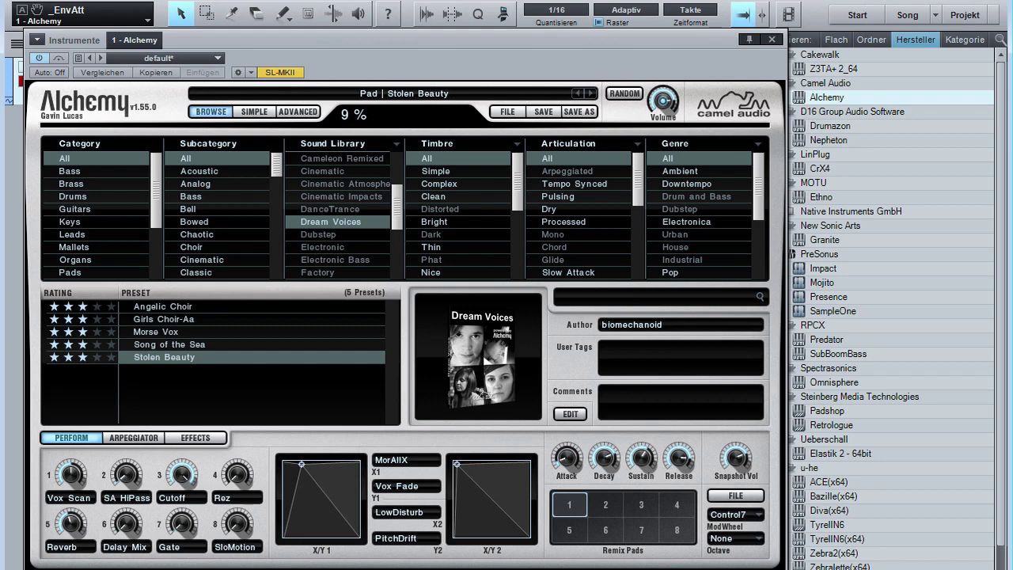
pyautogui.rightClick(565, 461)
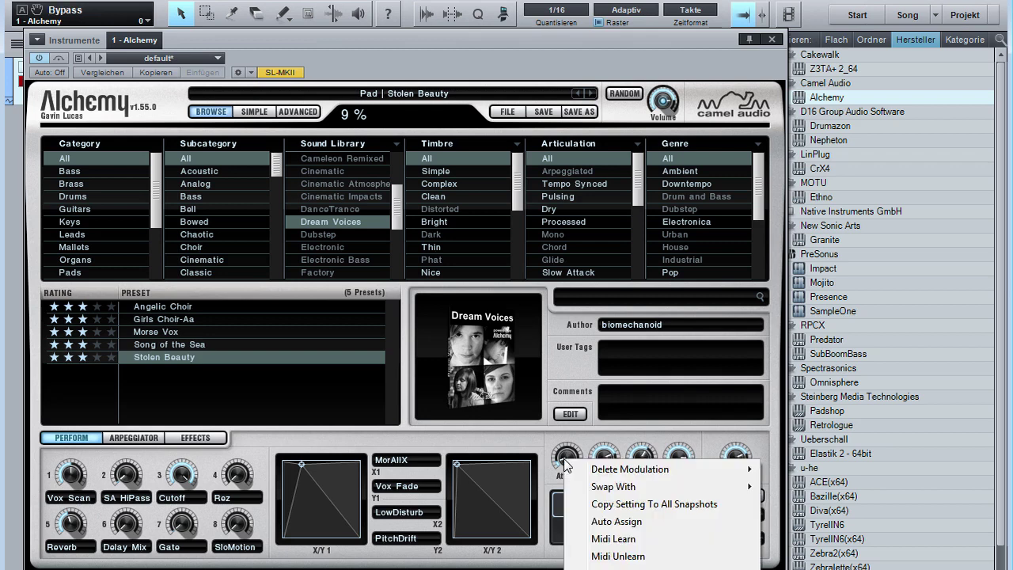
pyautogui.click(631, 506)
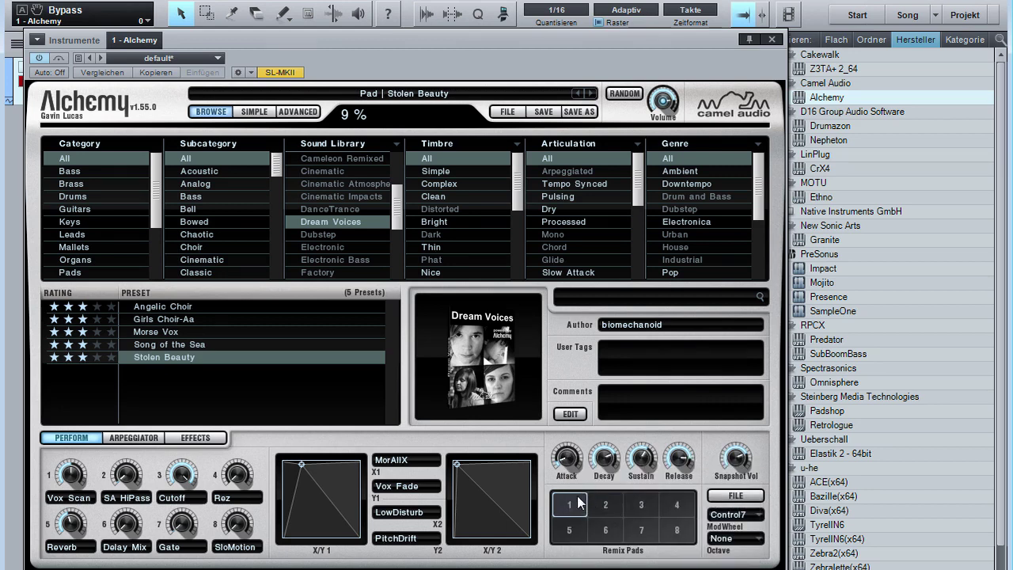
pyautogui.moveTo(582, 507)
pyautogui.mouseDown()
pyautogui.moveTo(675, 496)
pyautogui.moveTo(599, 546)
pyautogui.moveTo(569, 504)
pyautogui.mouseUp()
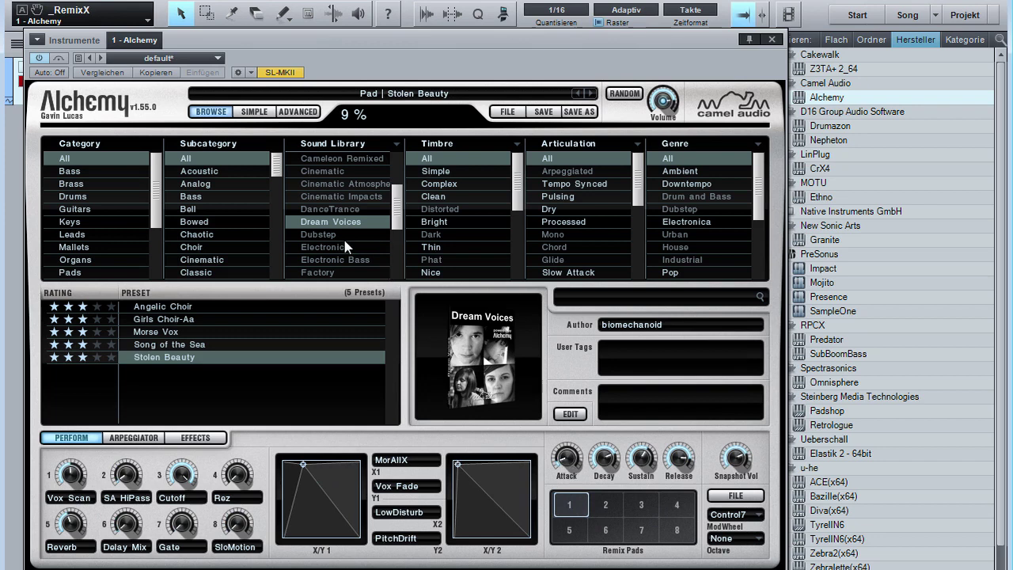
# Filter the presets to the DanceTrance sound library and load Later Gator
pyautogui.click(347, 209)
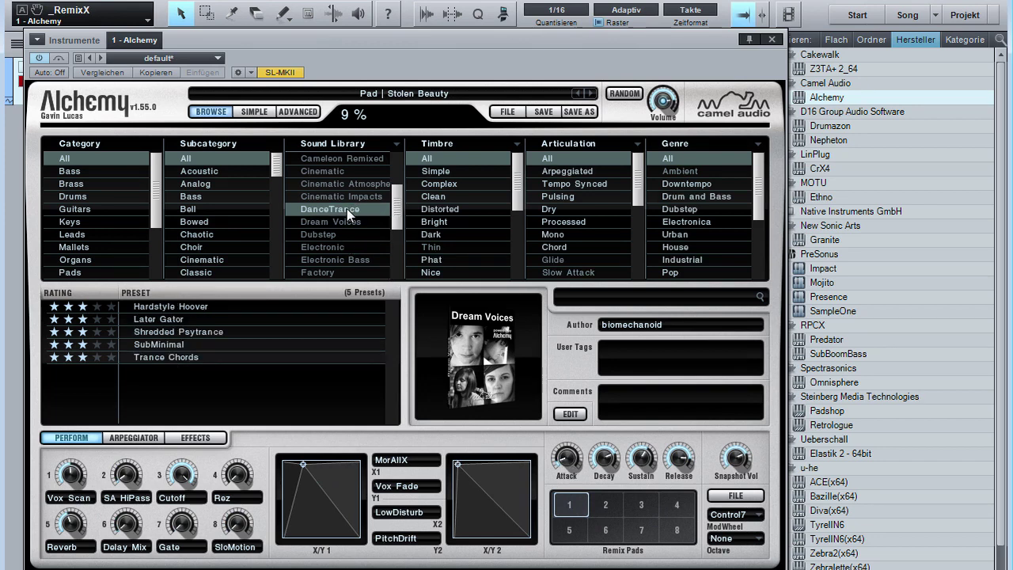
pyautogui.click(183, 320)
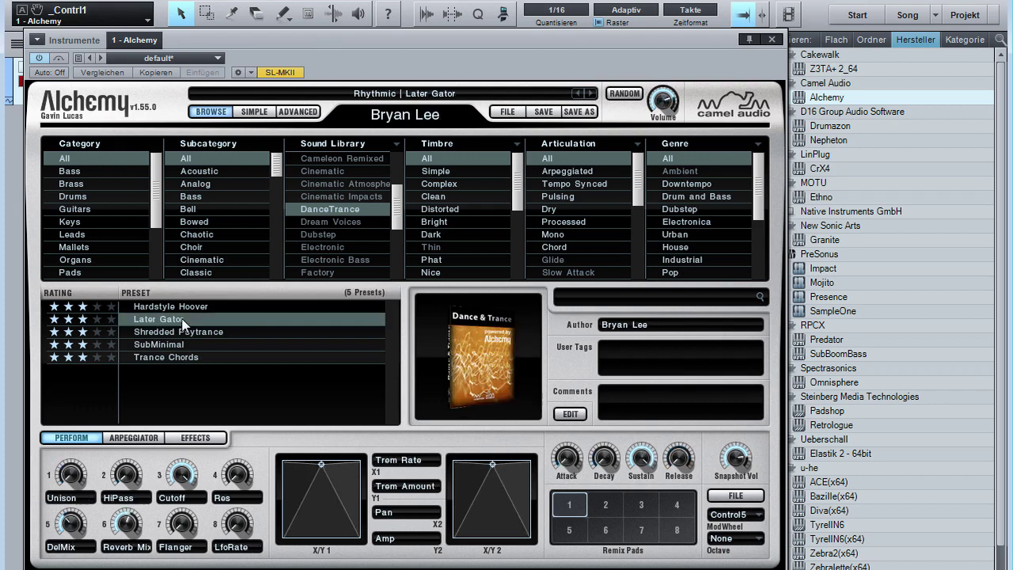
# Audition Later Gator on remix pads 2, 3, 4 and 8, return to pad 1 and raise the master volume slightly
pyautogui.click(608, 508)
pyautogui.click(641, 511)
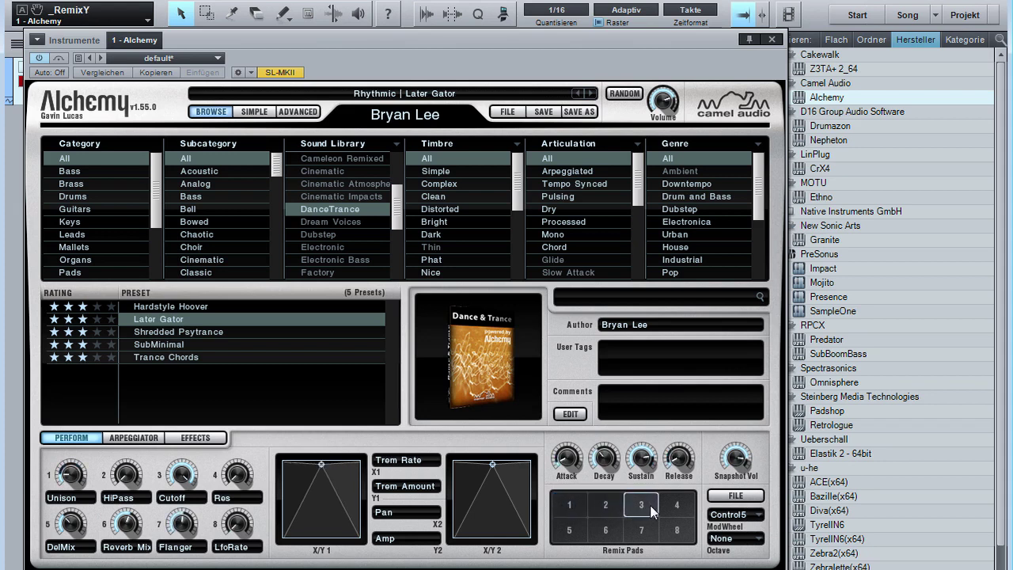
pyautogui.click(678, 508)
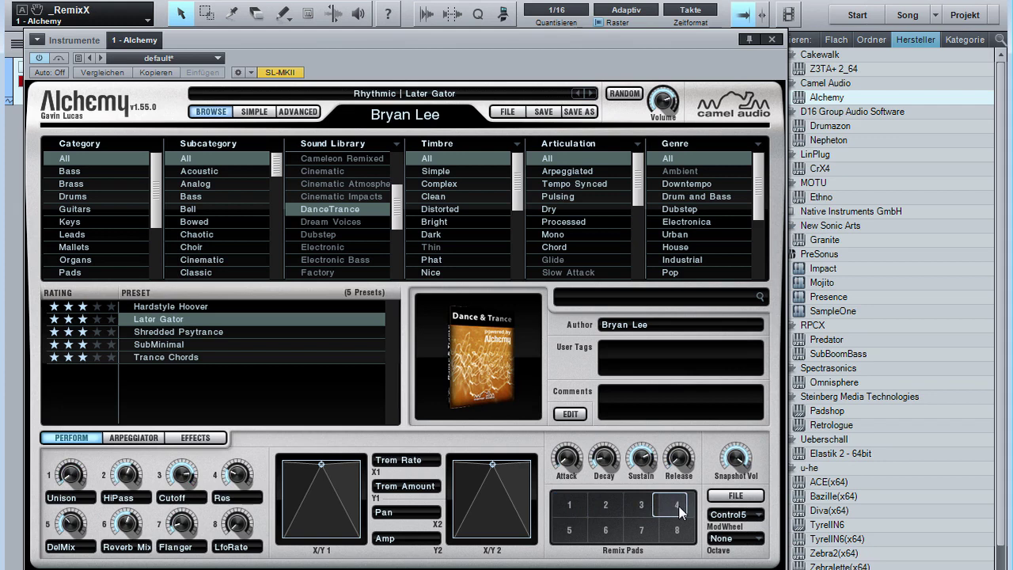
pyautogui.click(678, 528)
pyautogui.moveTo(681, 530); pyautogui.dragTo(574, 506)
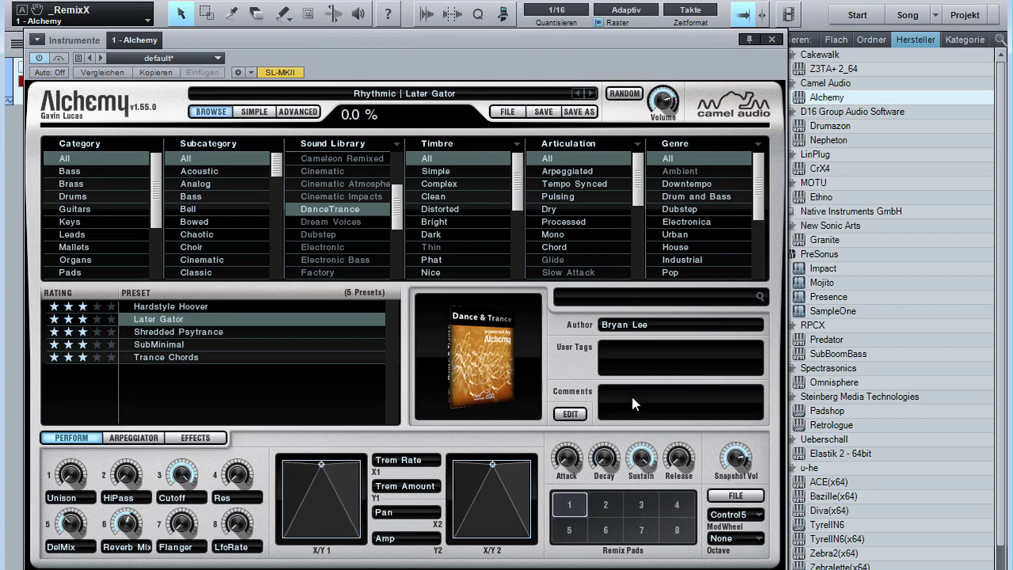
pyautogui.moveTo(663, 105); pyautogui.dragTo(666, 96)
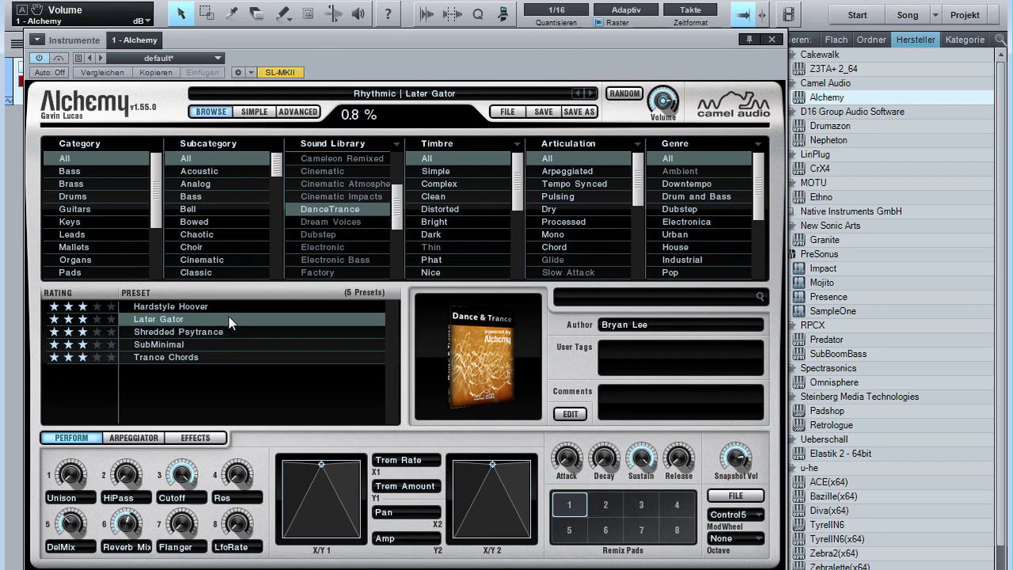
# In Advanced view, compare which performance controls modulate the Cutoff and Resonance of Filter 1
pyautogui.click(307, 111)
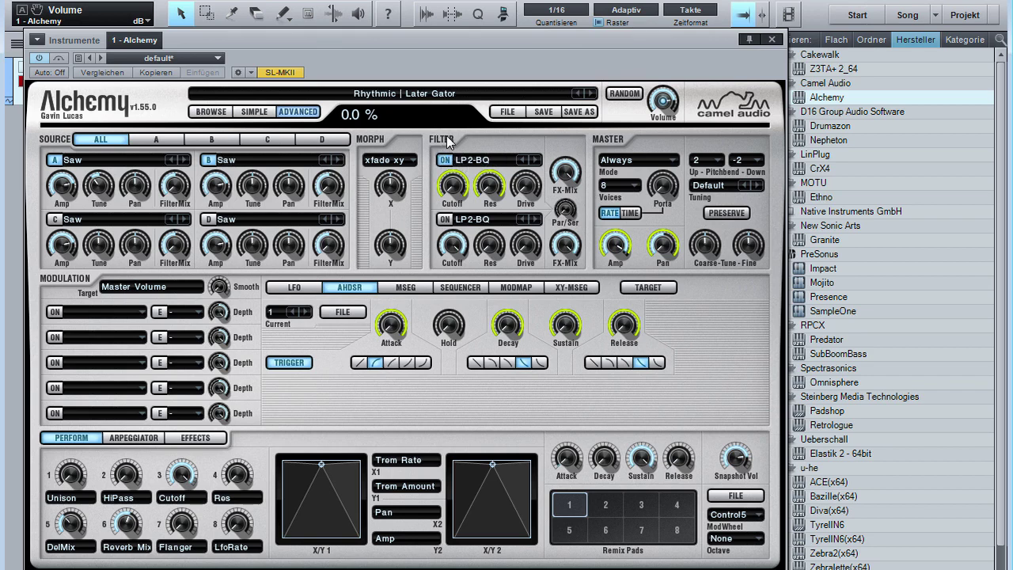
pyautogui.moveTo(443, 264)
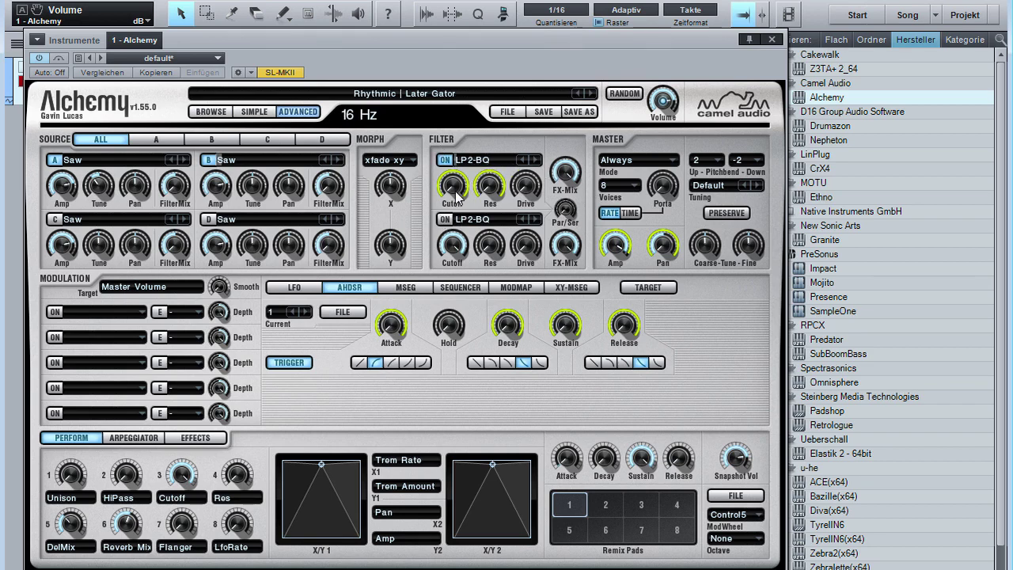
pyautogui.moveTo(452, 185); pyautogui.dragTo(458, 55)
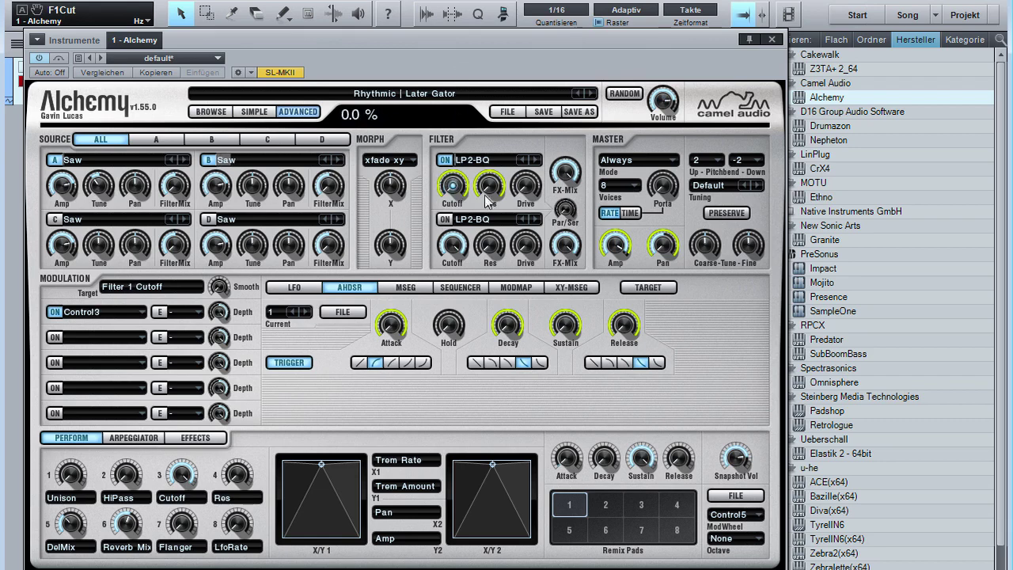
pyautogui.moveTo(489, 184)
pyautogui.mouseDown()
pyautogui.moveTo(493, 31)
pyautogui.moveTo(499, 200)
pyautogui.mouseUp()
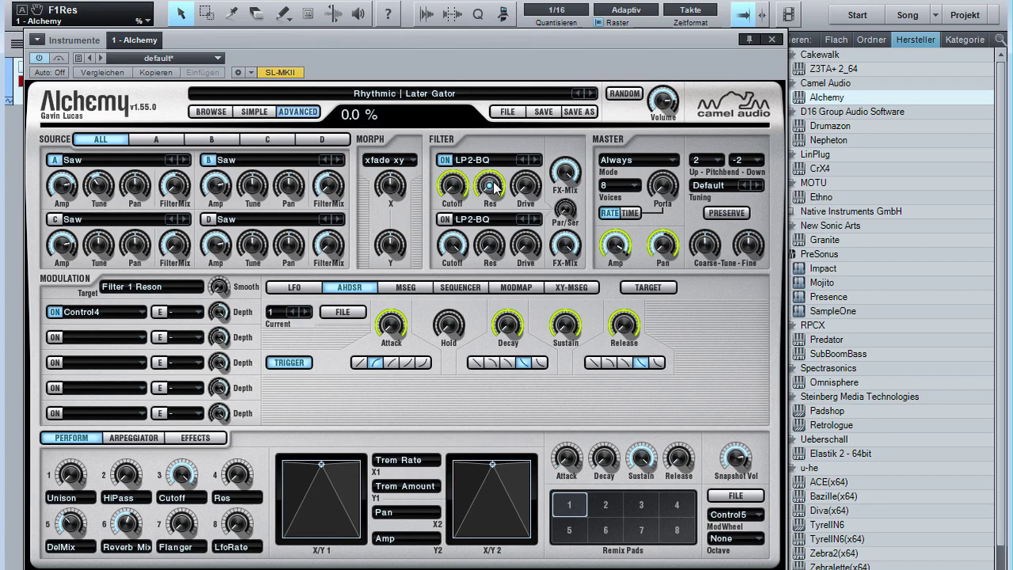
pyautogui.click(452, 185)
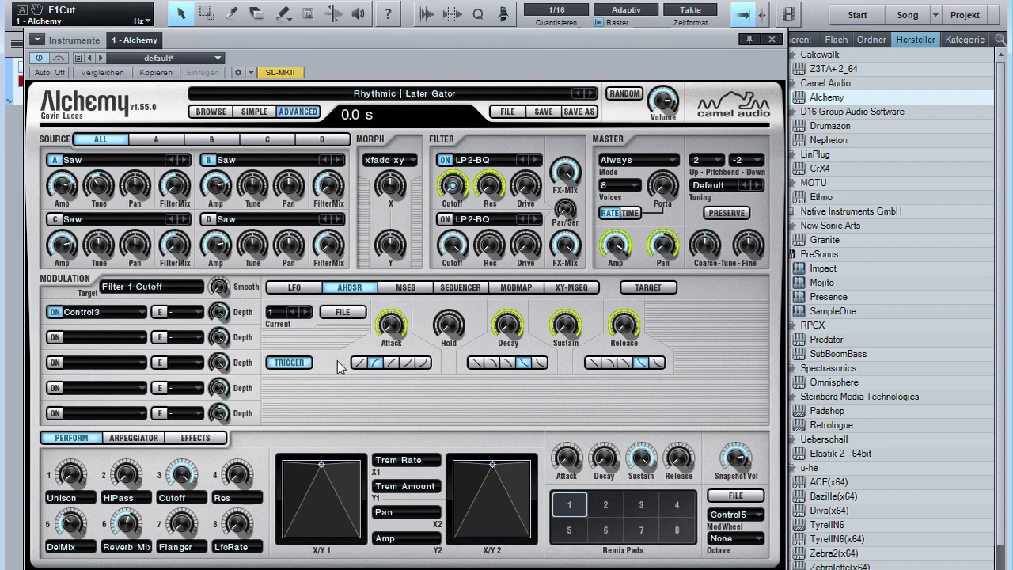
pyautogui.click(491, 186)
pyautogui.click(463, 190)
pyautogui.click(490, 186)
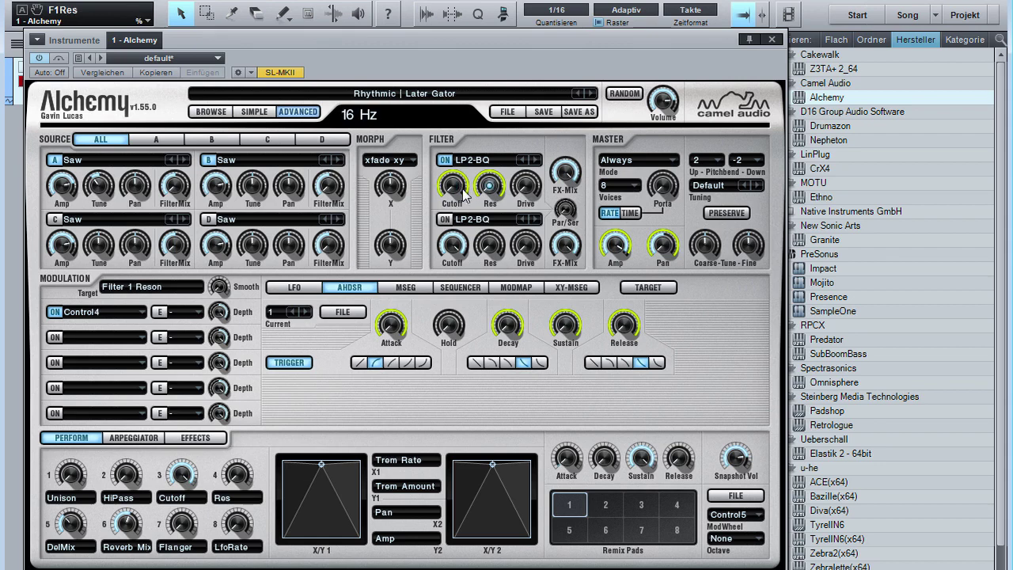
# Reset the depth of the Control3 modulation on Filter 1's Cutoff to 0%
pyautogui.click(455, 188)
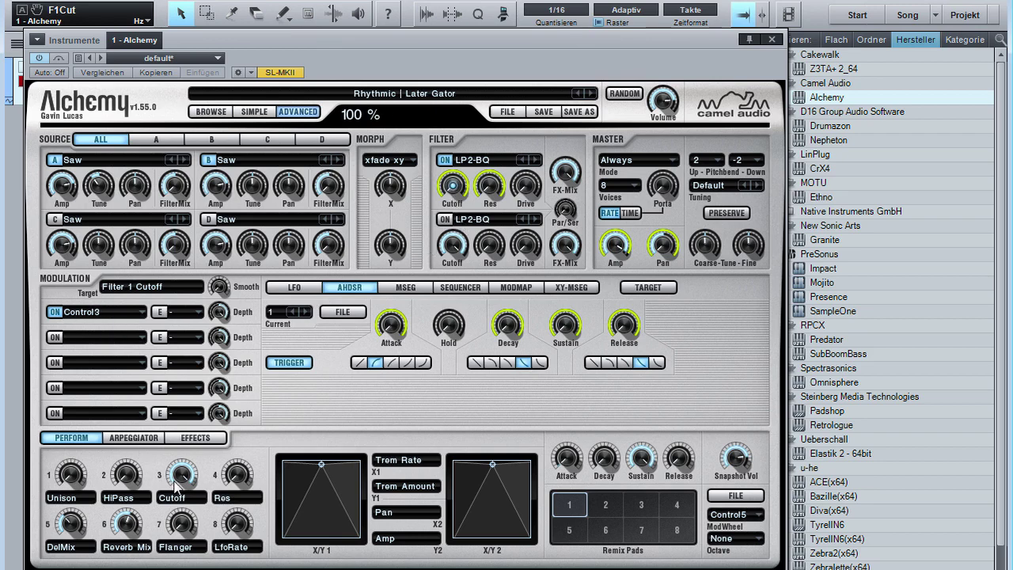
pyautogui.doubleClick(223, 315)
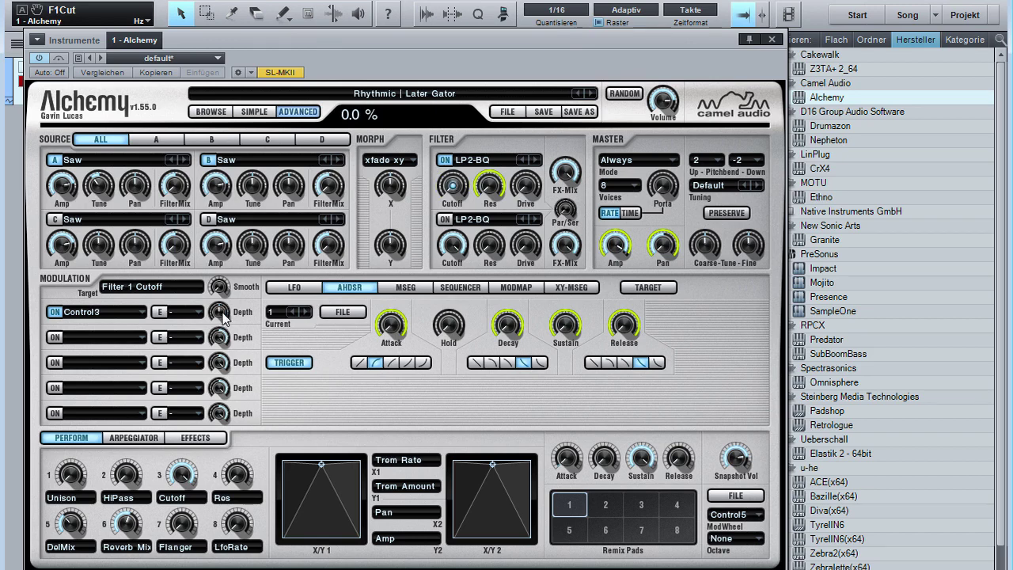